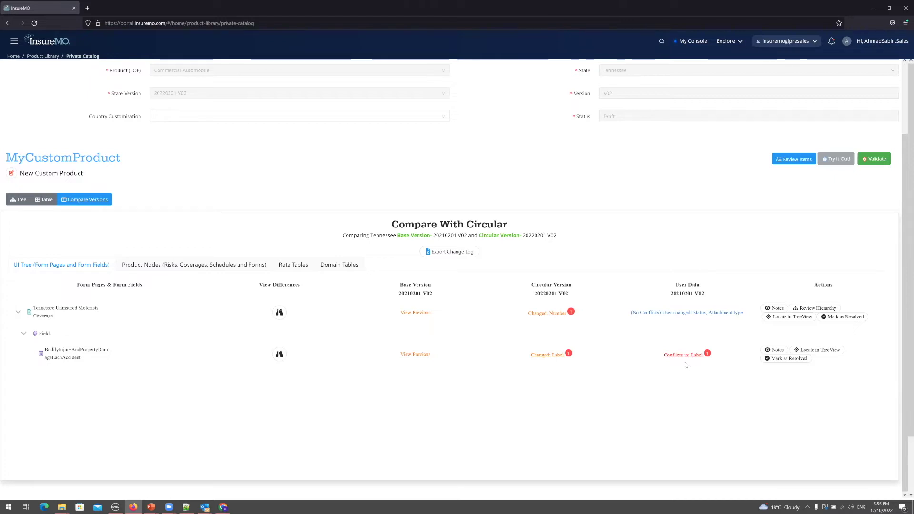
Inspect the conflicting user data of BodilyInjuryAndPropertyDamageEachAccident and the system-generated notes of Tennessee Uninsured Motorists Coverage.
click(698, 357)
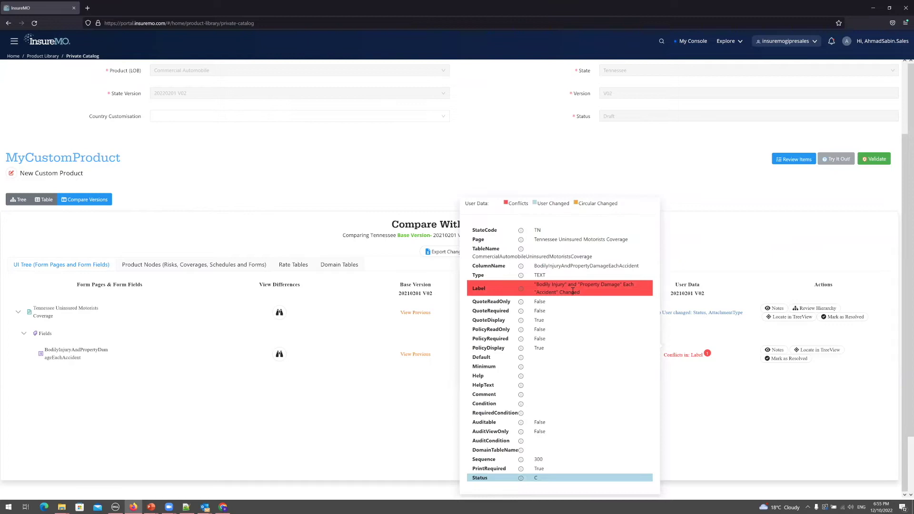
click(705, 323)
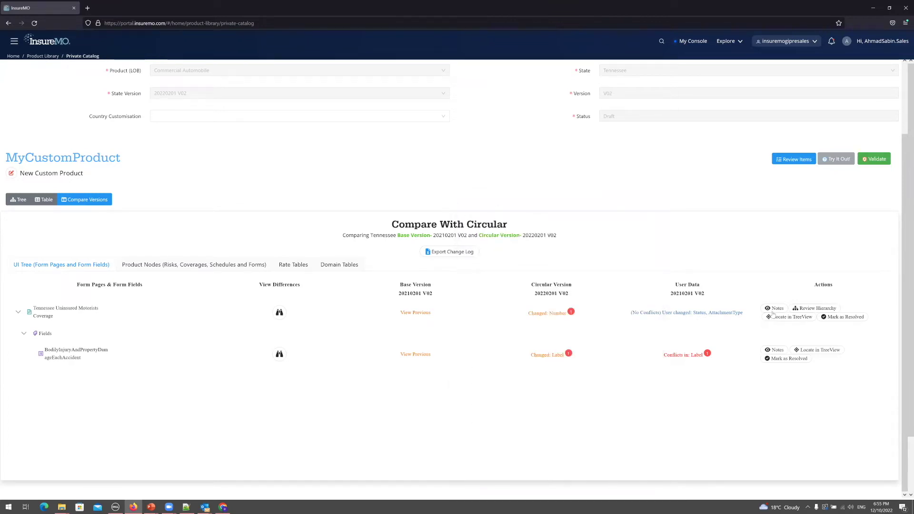
click(775, 309)
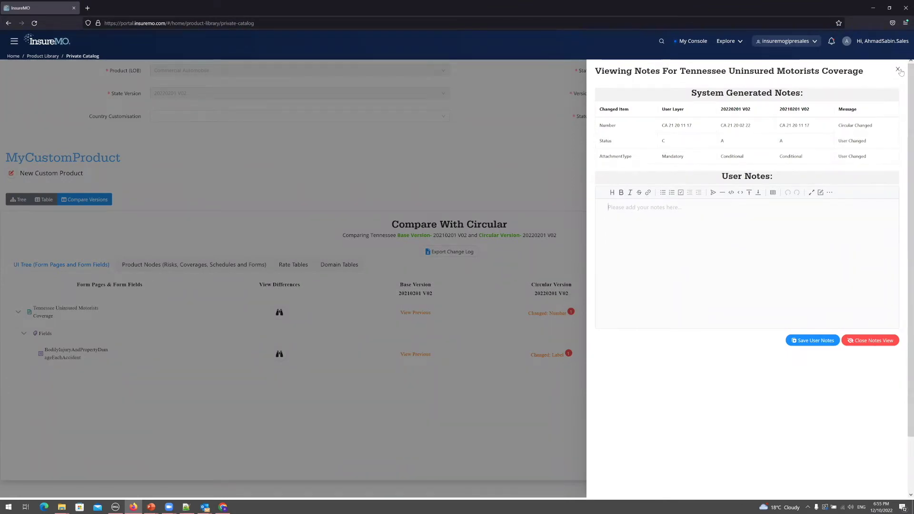
click(898, 70)
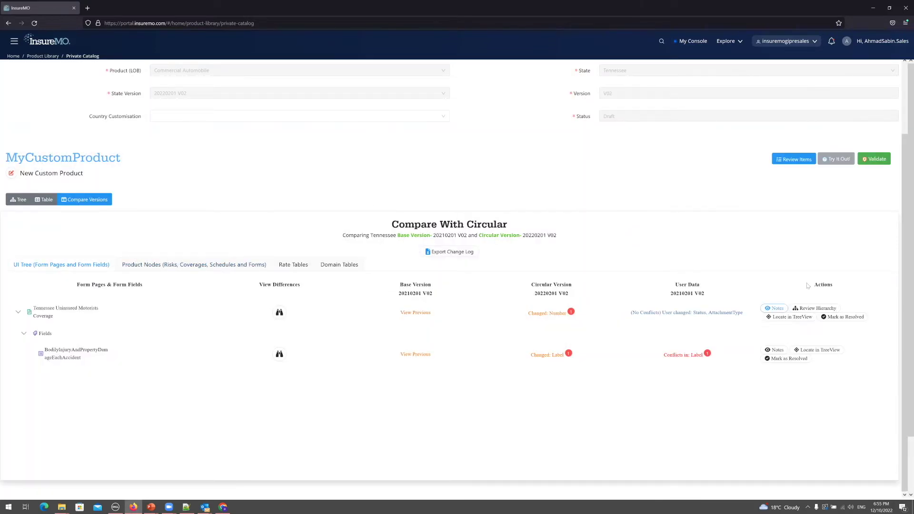
Save the user note "Ignore this component" for the Tennessee Uninsured Motorists Coverage form page.
click(773, 308)
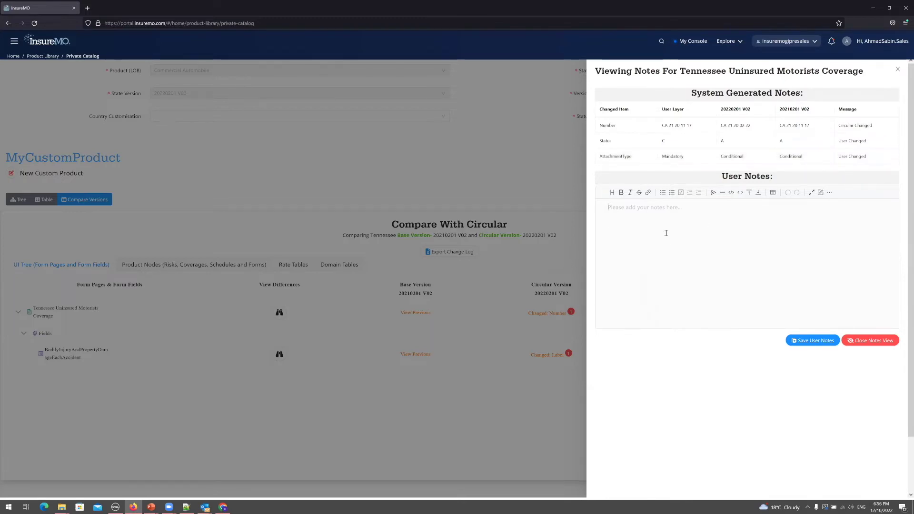
text(Ignore this component)
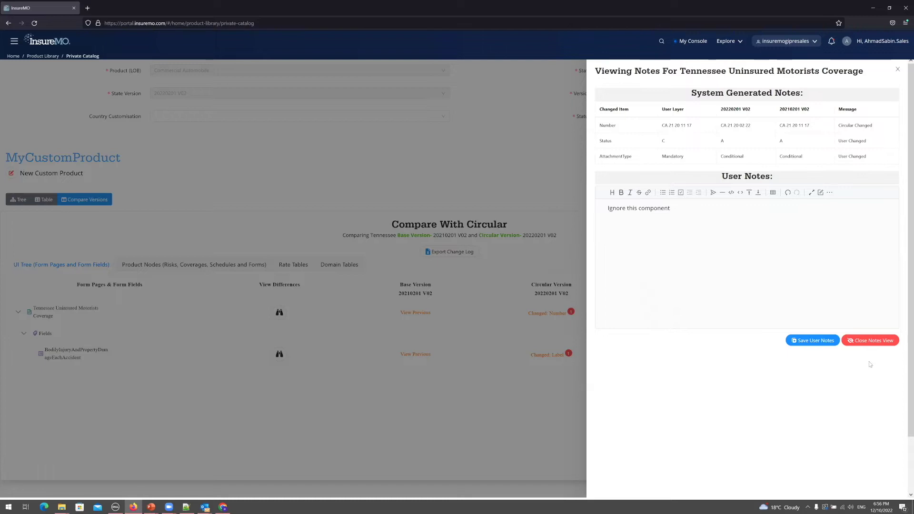
click(826, 341)
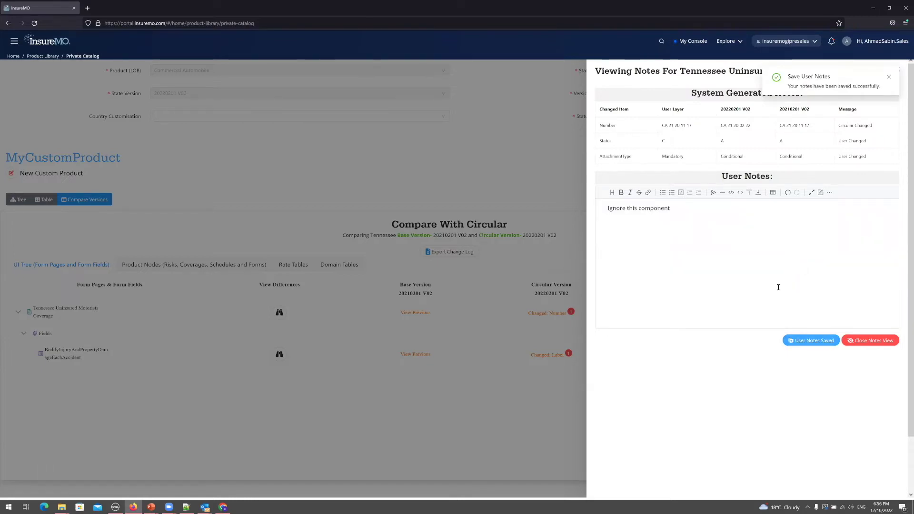
click(889, 77)
click(898, 70)
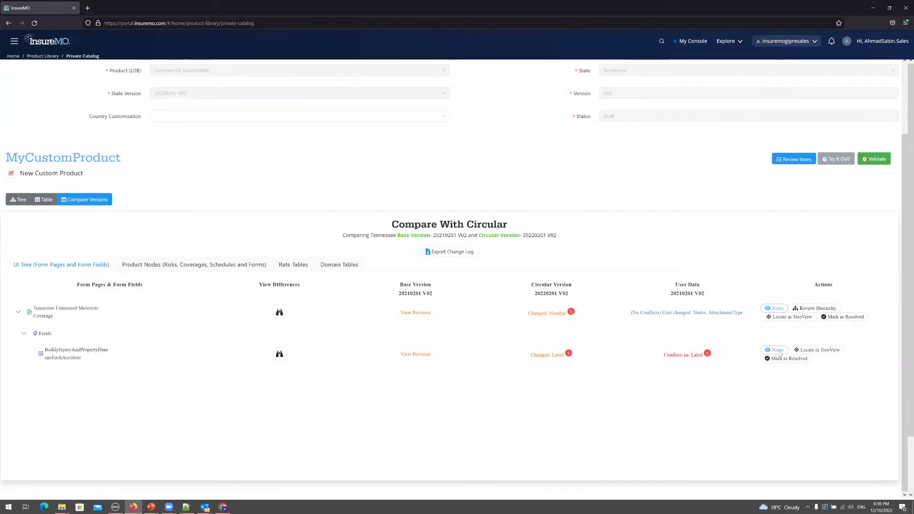
Save the user note "Fix conflict change to circular updated version" for the BodilyInjuryAndPropertyDamageEachAccident field.
click(776, 351)
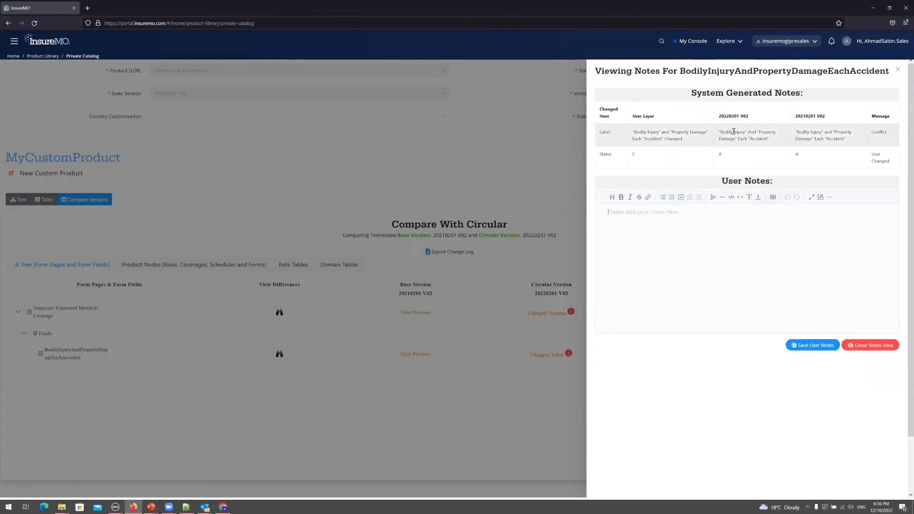
click(693, 217)
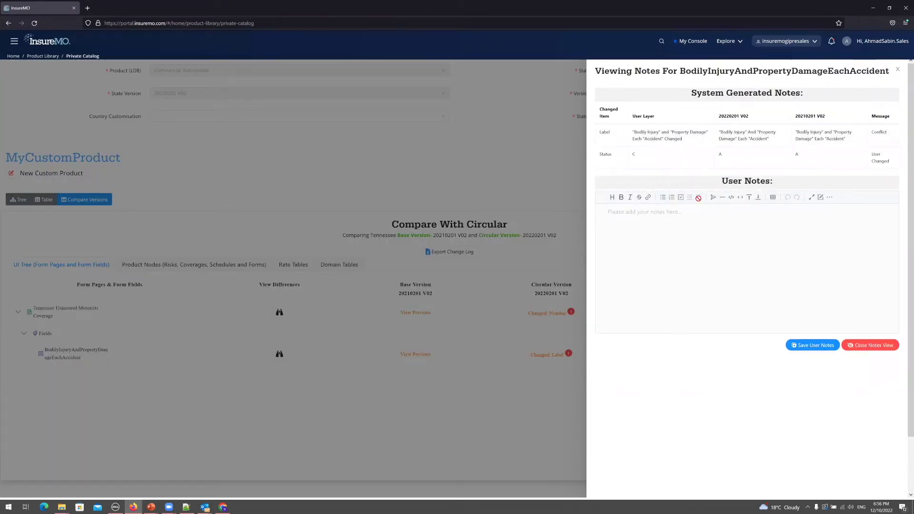
text(Fix co)
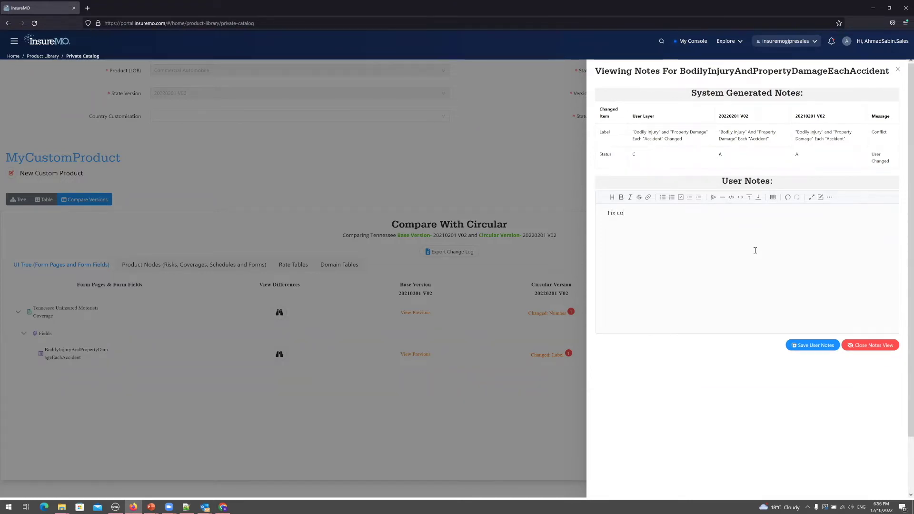
text(nflict change to circul)
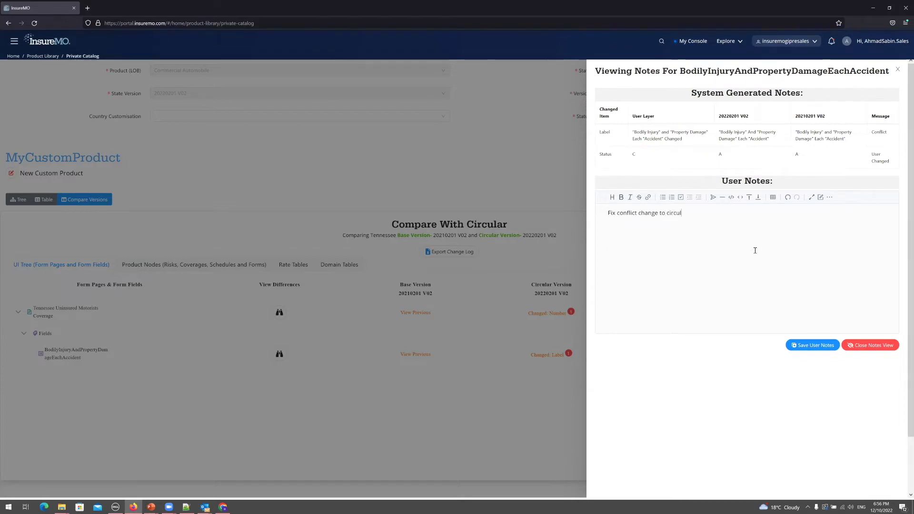
text(ar updated version)
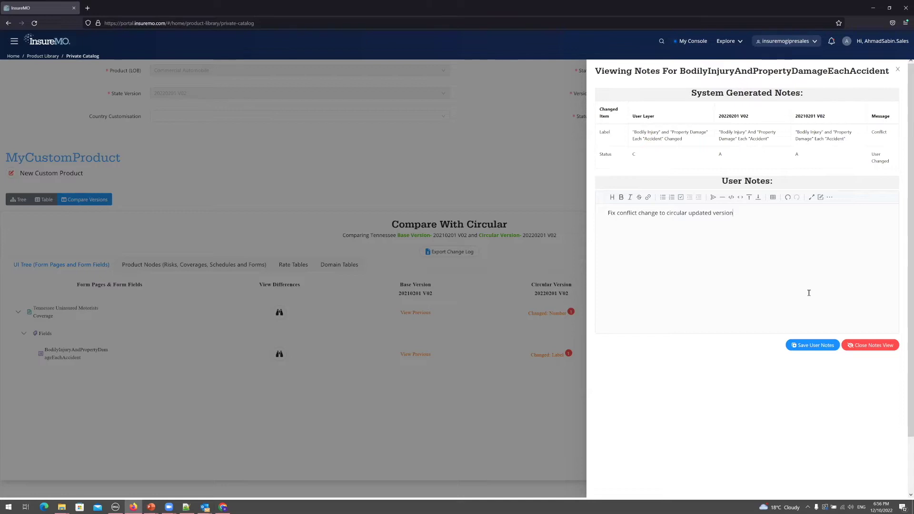
click(813, 345)
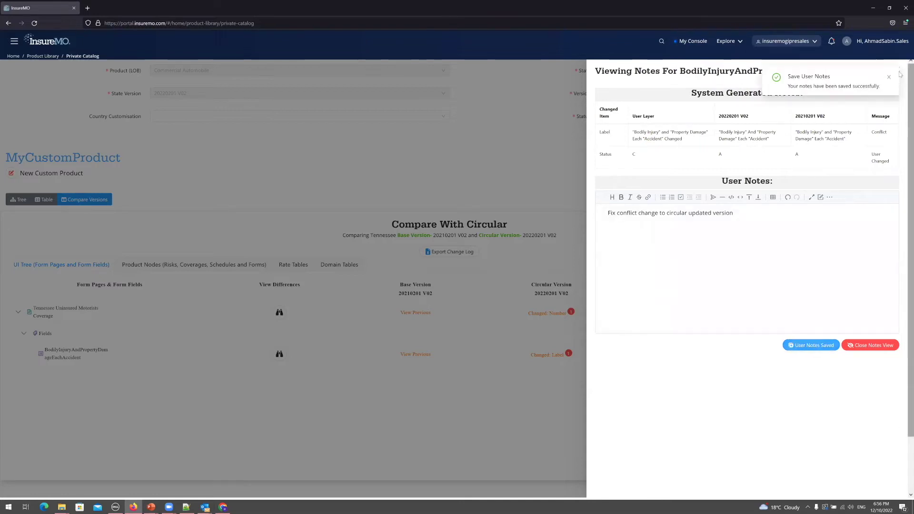
click(888, 77)
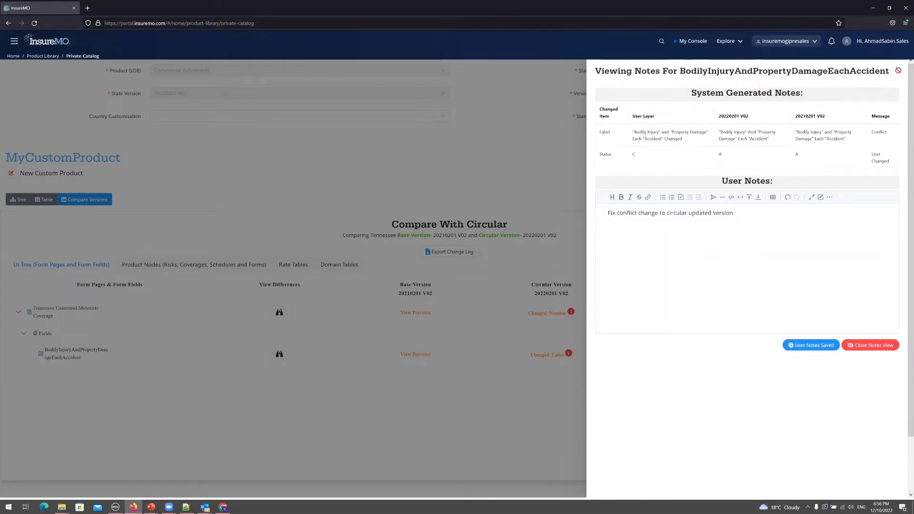
click(899, 70)
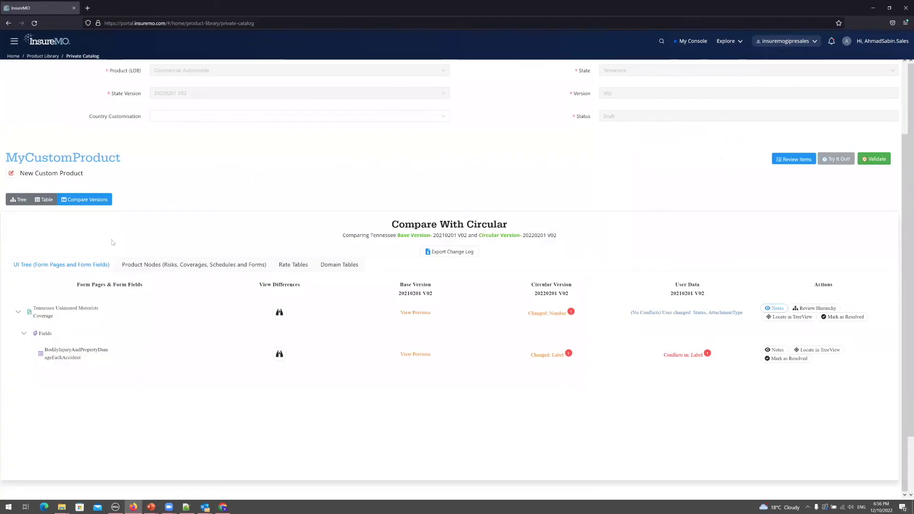
Start reviewing the compare UI items from the tree view and mark Tennessee Uninsured Motorists Coverage as resolved after checking its notes.
click(20, 200)
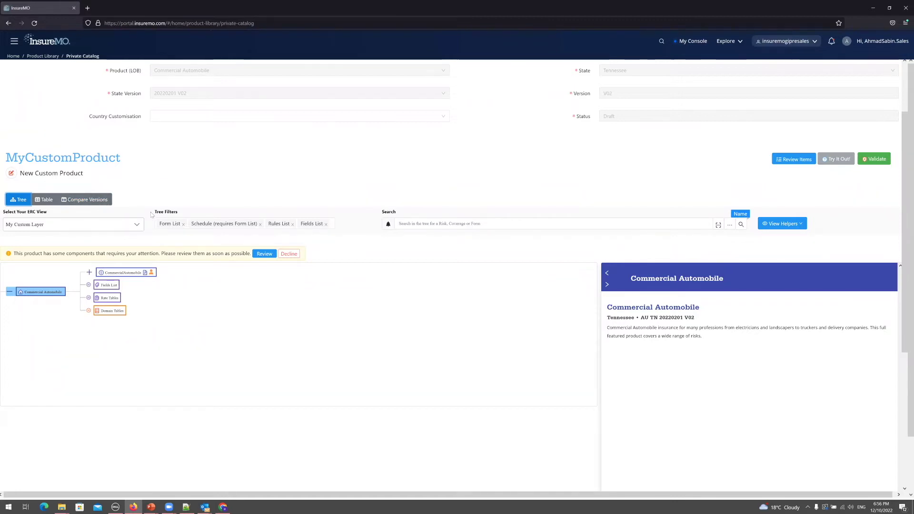
click(258, 255)
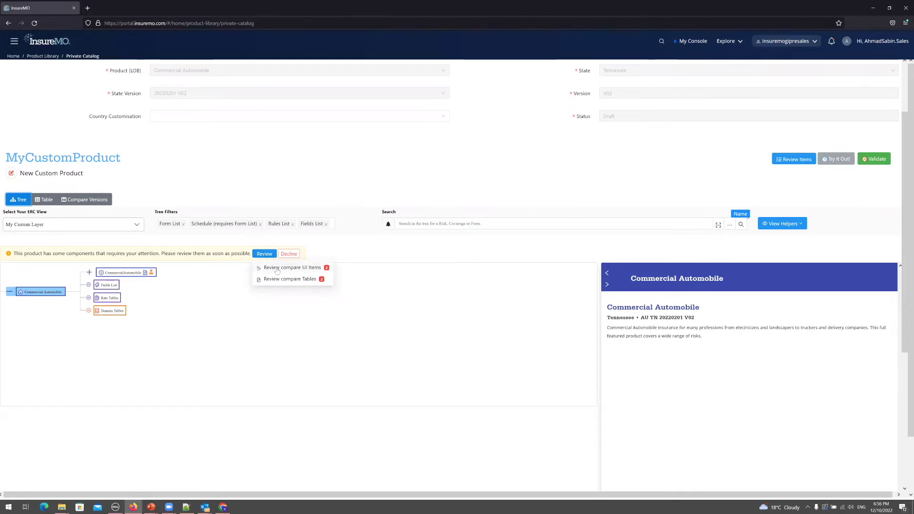
click(277, 270)
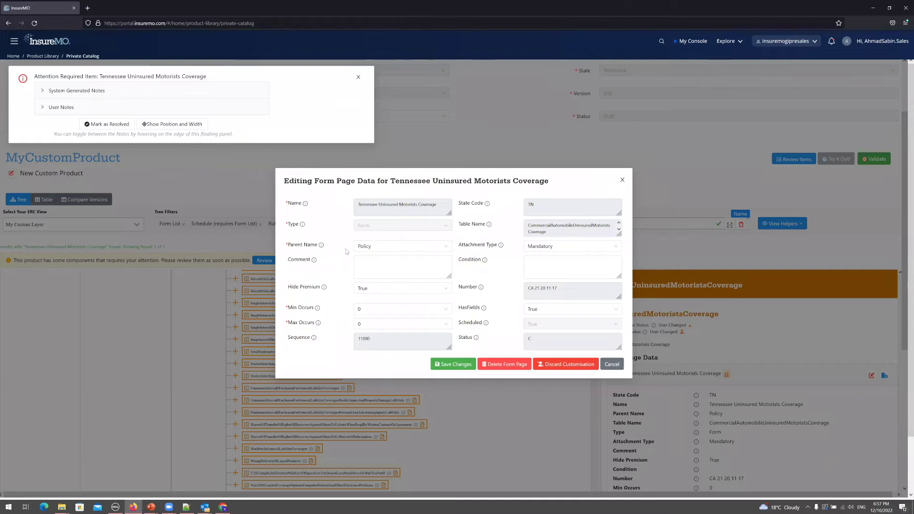
click(136, 95)
click(104, 193)
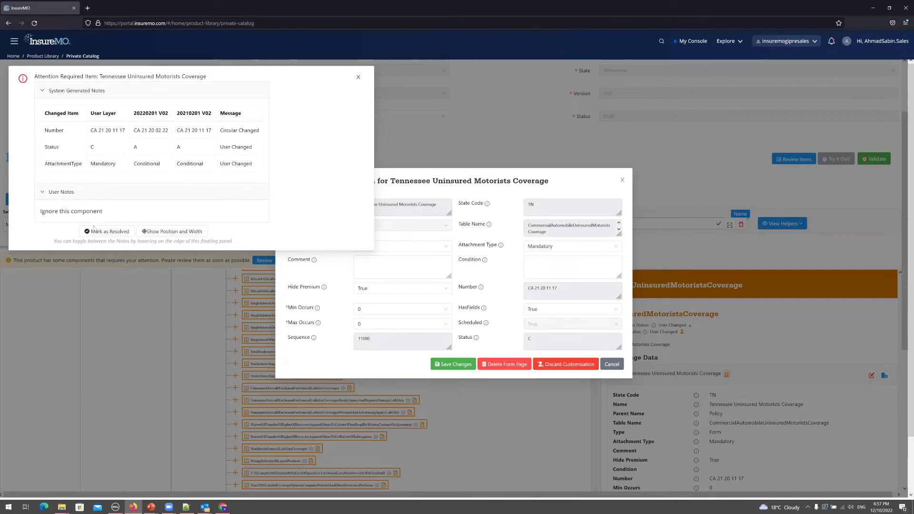
click(106, 232)
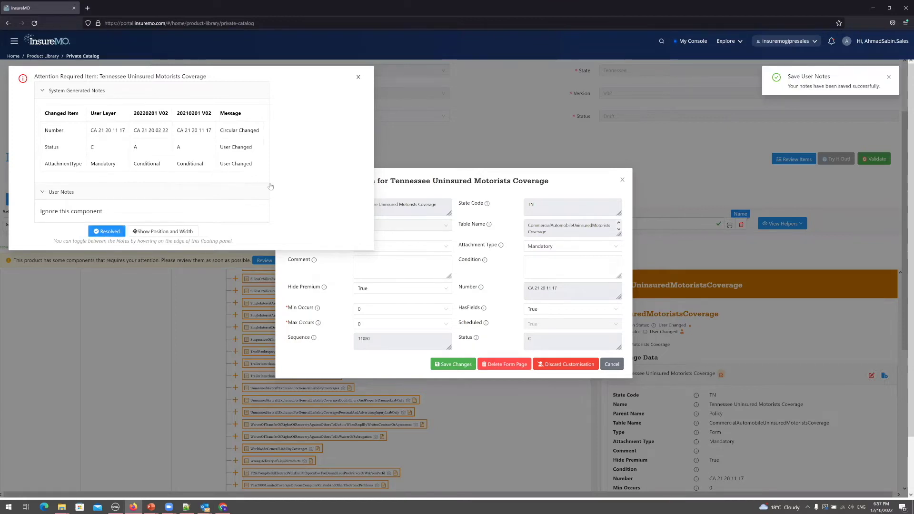
Narrow the floating notes for BodilyInjuryAndPropertyDamageEachAccident, set their position to Bottom Right, and expand the system-generated and user notes.
mouse_move(358, 169)
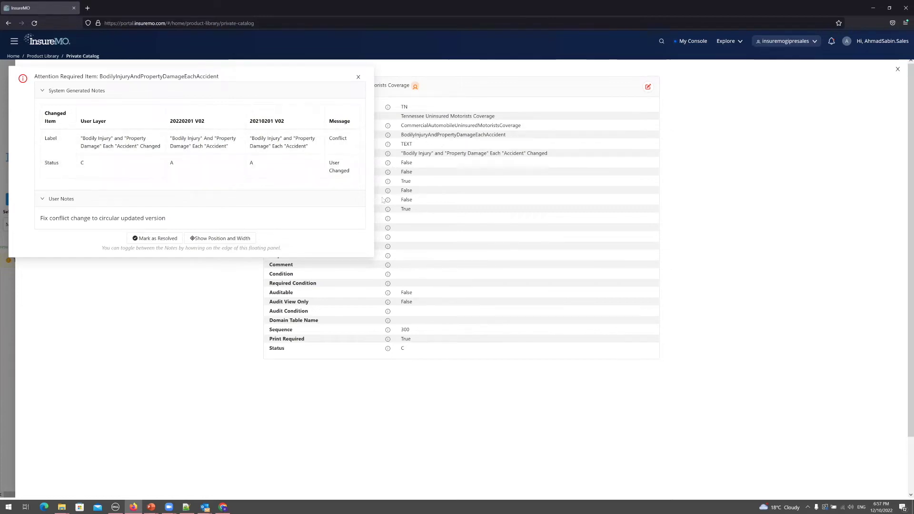
click(233, 240)
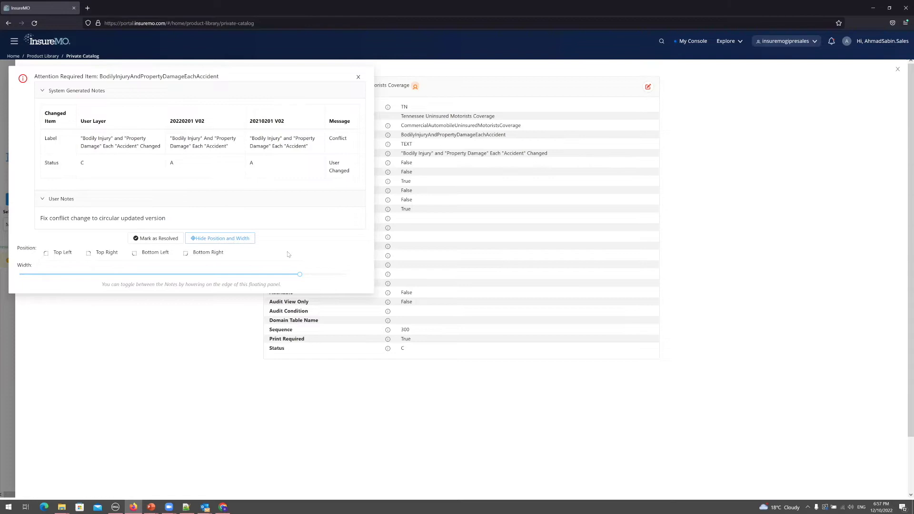
drag(299, 274, 219, 278)
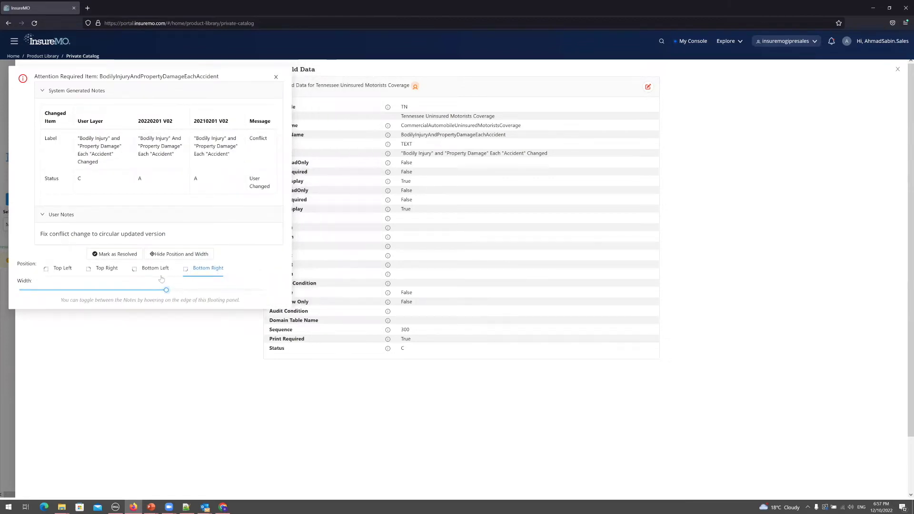
click(204, 270)
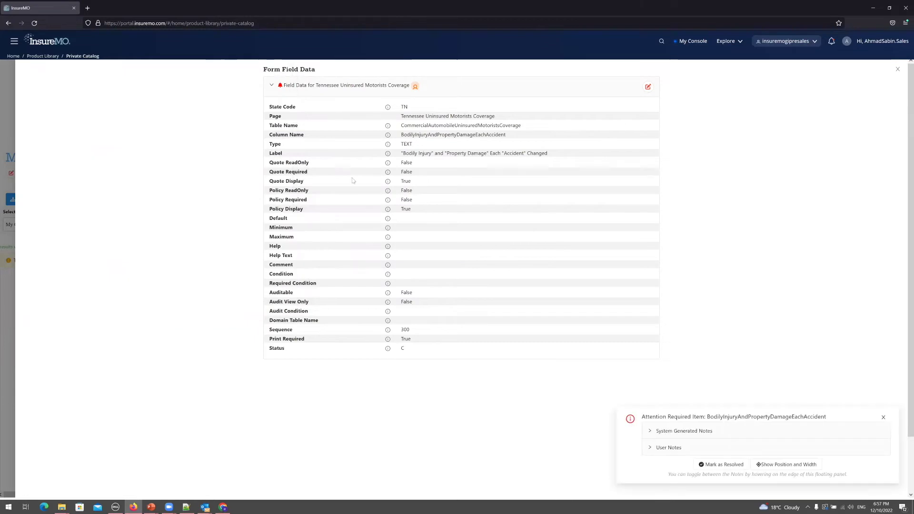
click(687, 434)
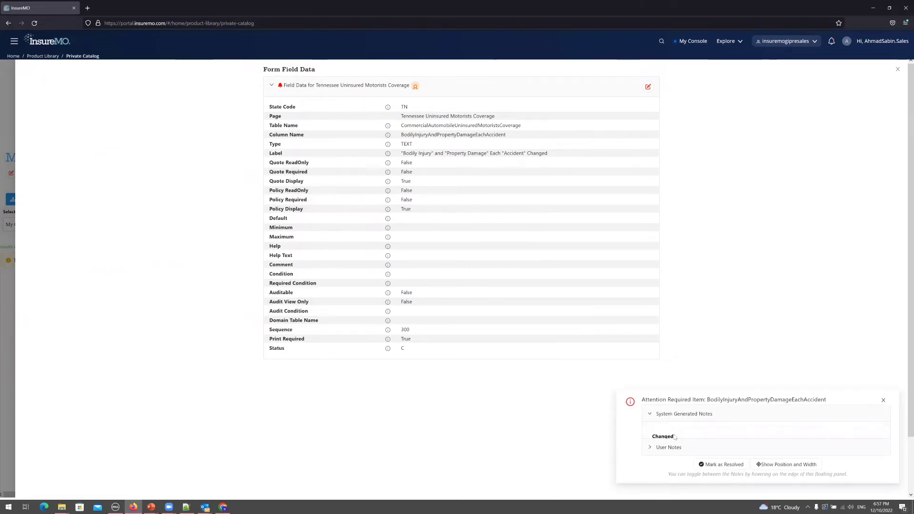
click(666, 447)
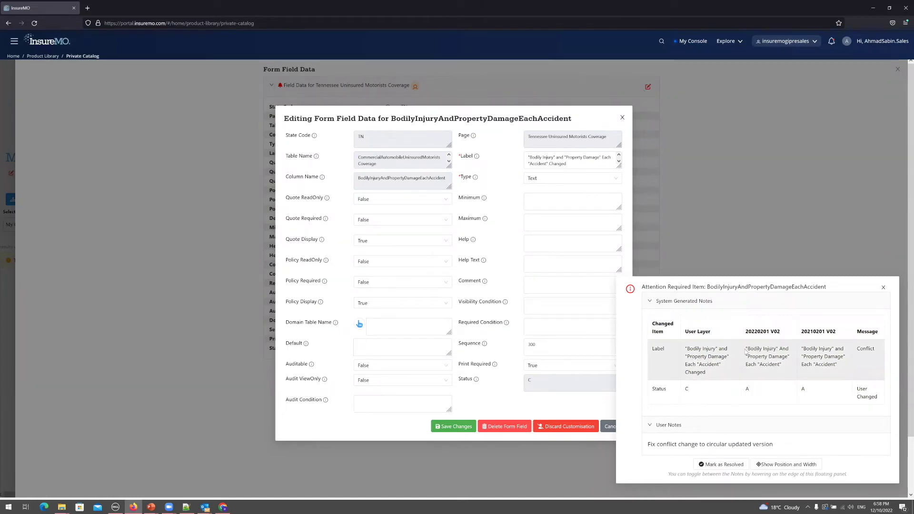
Replace the field's label with the 20220201 V02 text "Bodily Injury" And "Property Damage" Each "Accident" and save the changes.
drag(745, 349, 784, 368)
key(ctrl+c)
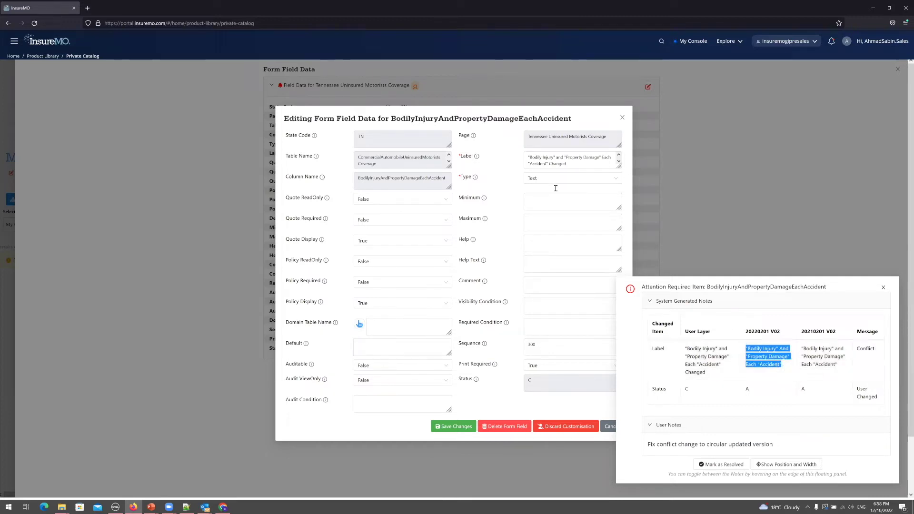
drag(529, 157, 580, 170)
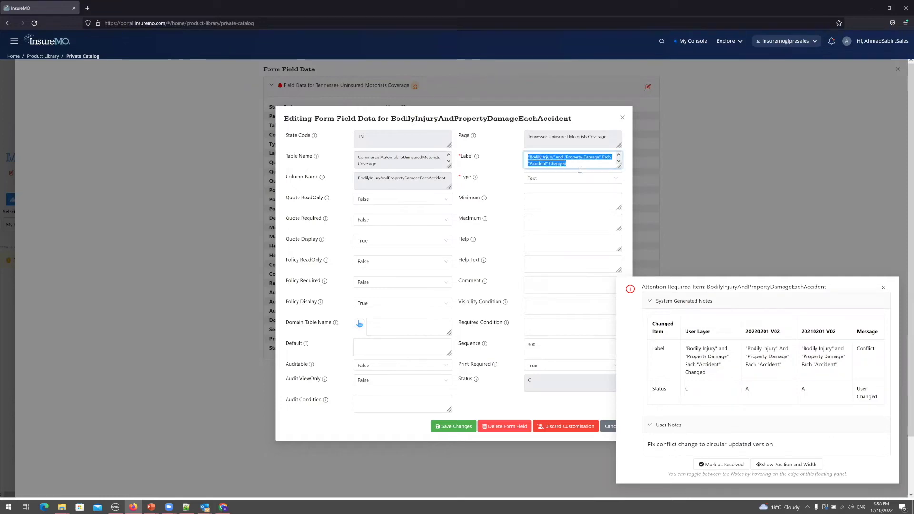
key(ctrl+v)
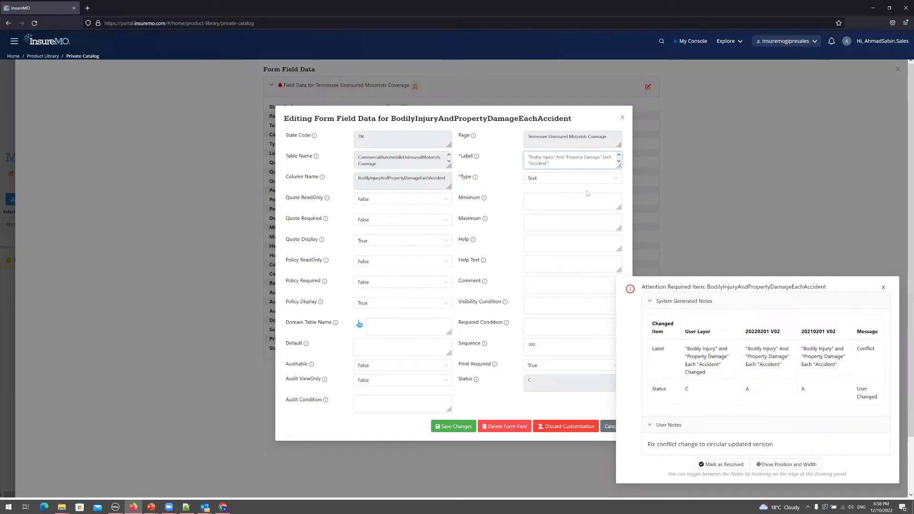
click(466, 426)
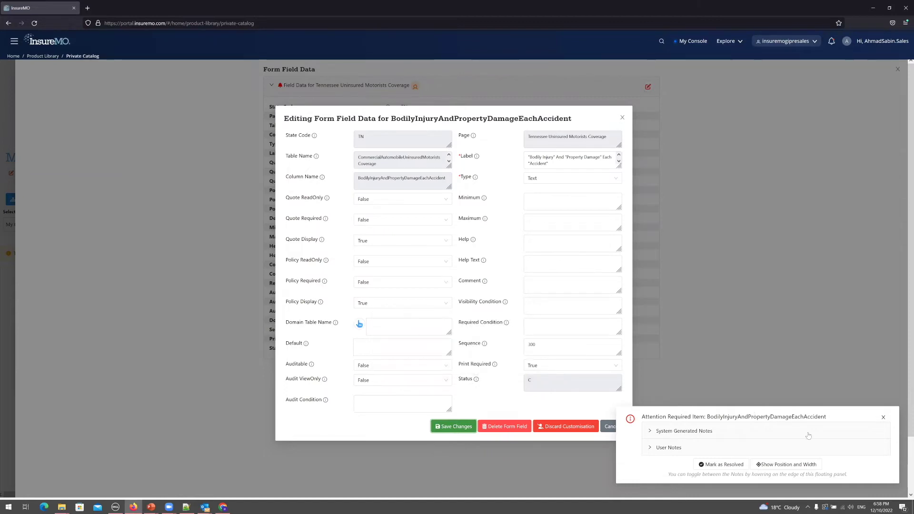
Mark the BodilyInjuryAndPropertyDamageEachAccident item as resolved and close the UI items review.
click(715, 465)
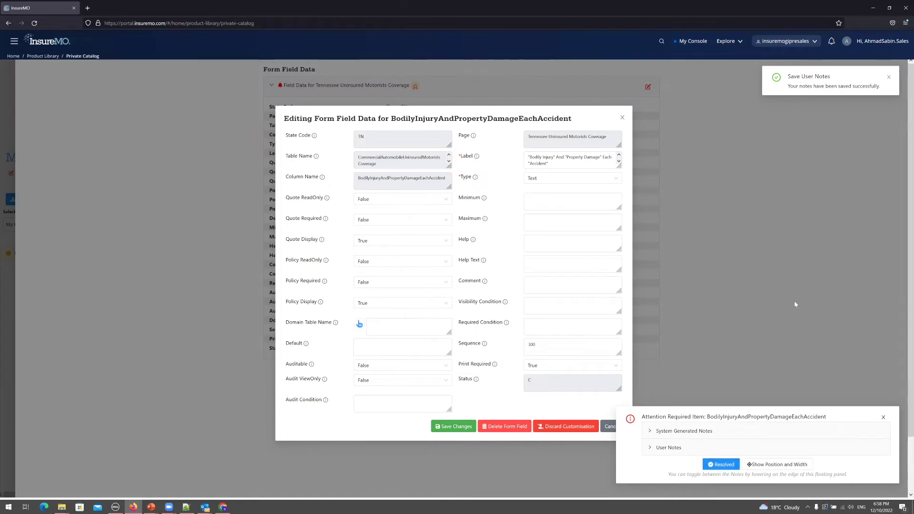
mouse_move(628, 445)
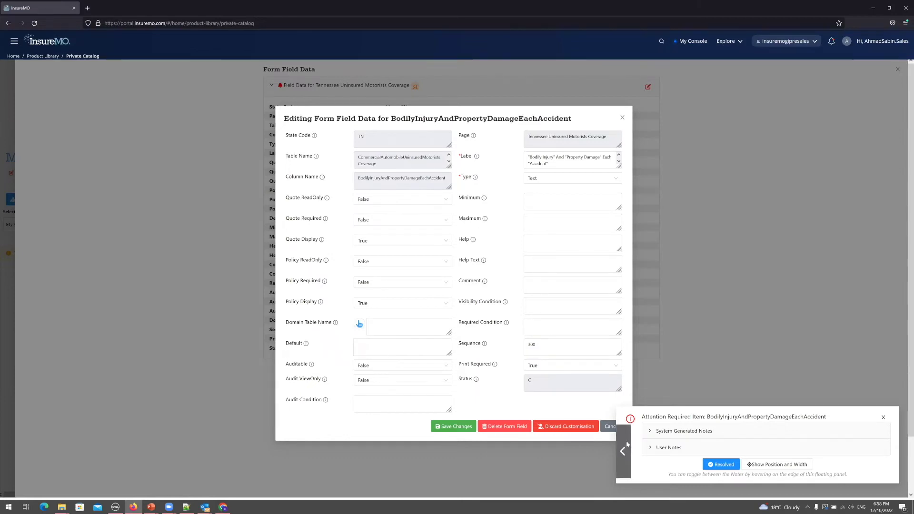
click(624, 437)
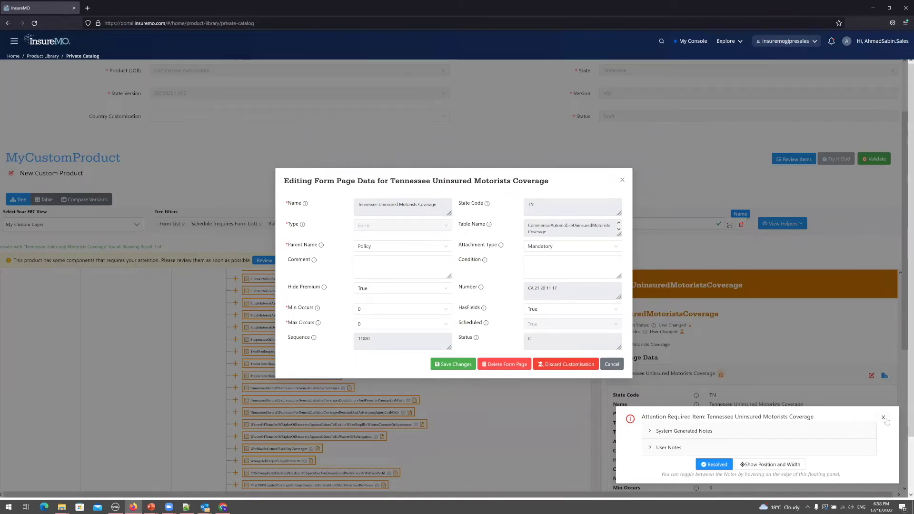
click(886, 419)
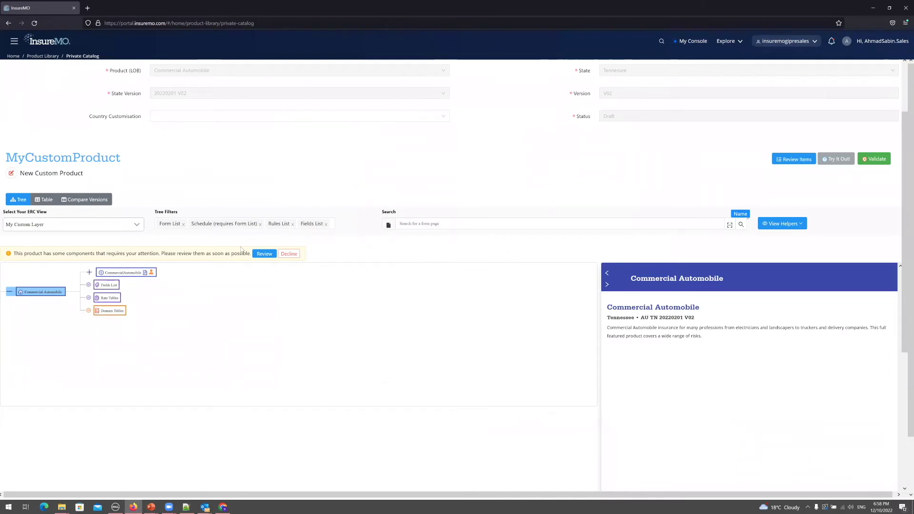
Examine the PrivatePassengerCollisionBaseLossCosts rate table differences between the base version, the circular version and the user data.
click(265, 254)
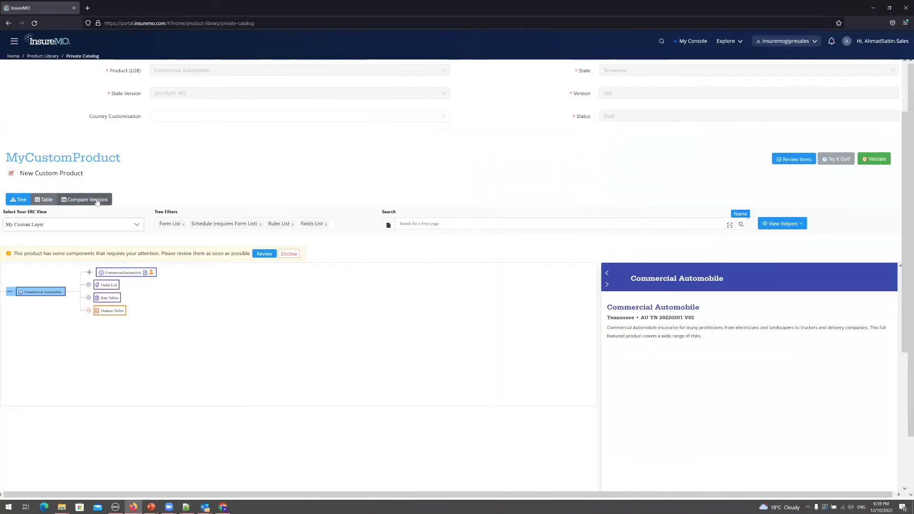
click(97, 201)
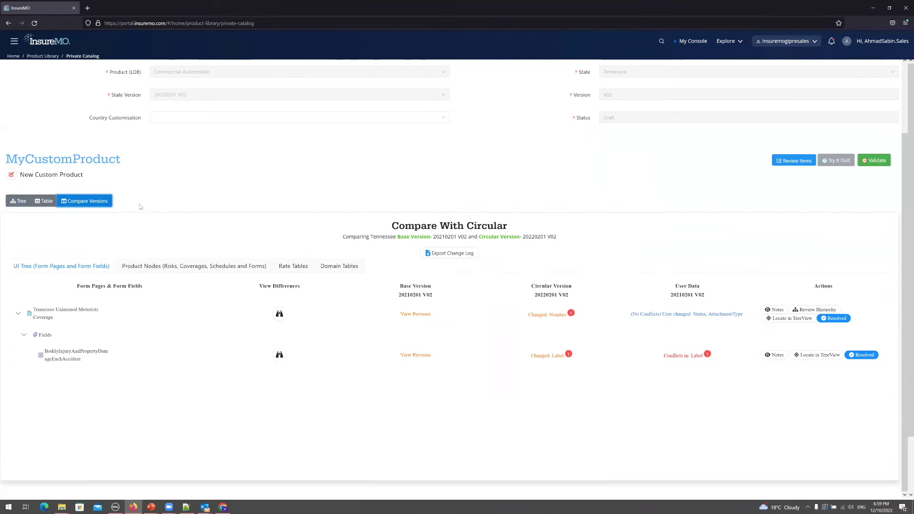
click(300, 270)
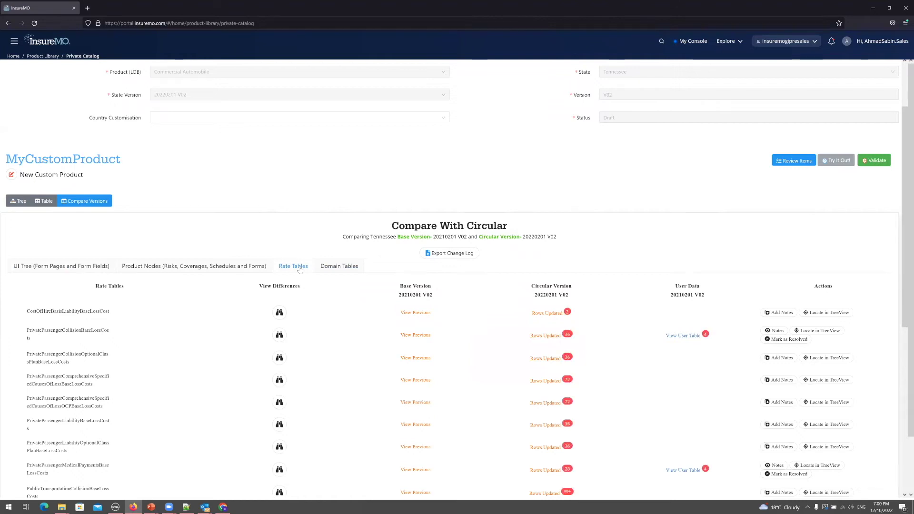
click(279, 335)
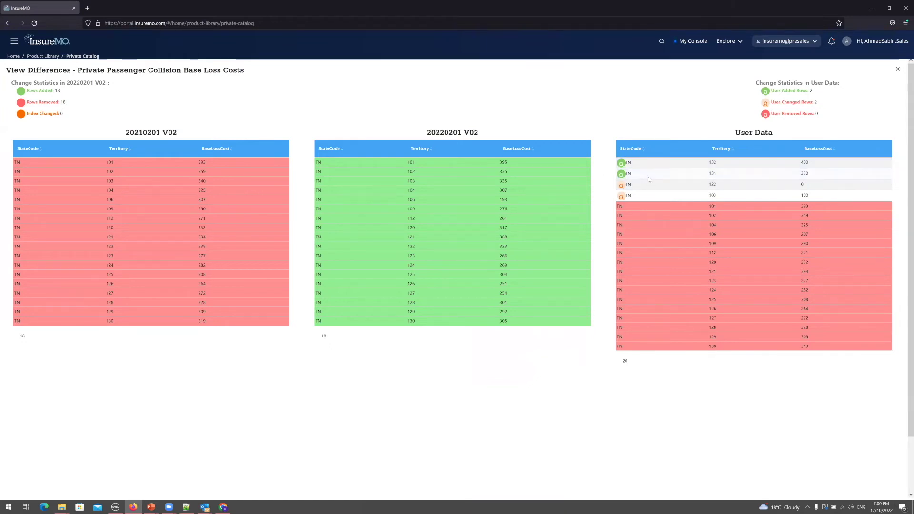
click(898, 70)
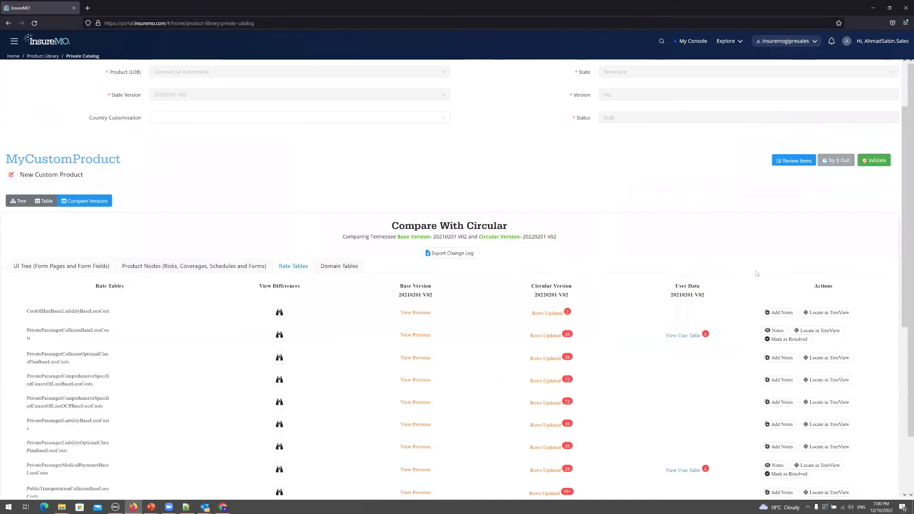
Save user notes for PrivatePassengerCollisionBaseLossCosts reading "Please select the circular table as base table" and "Add all user changes into the final table".
click(776, 331)
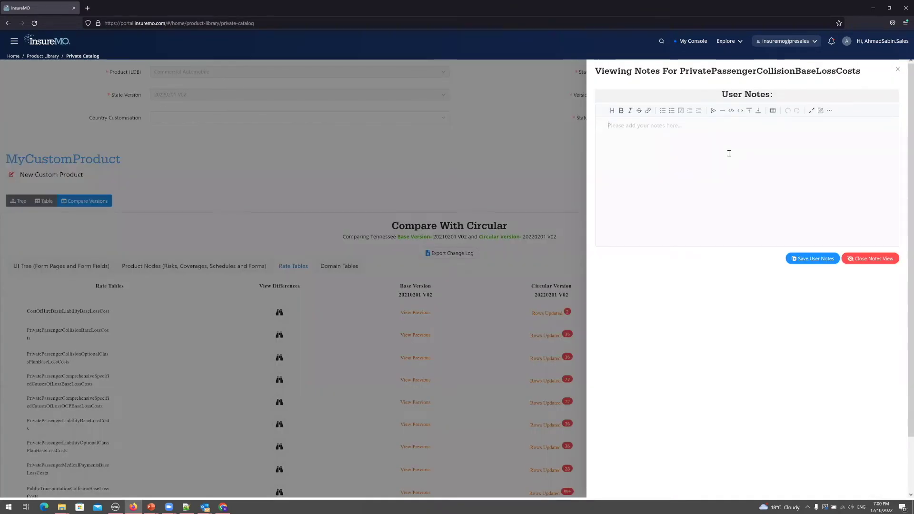
click(729, 153)
text(Please select the circular table and)
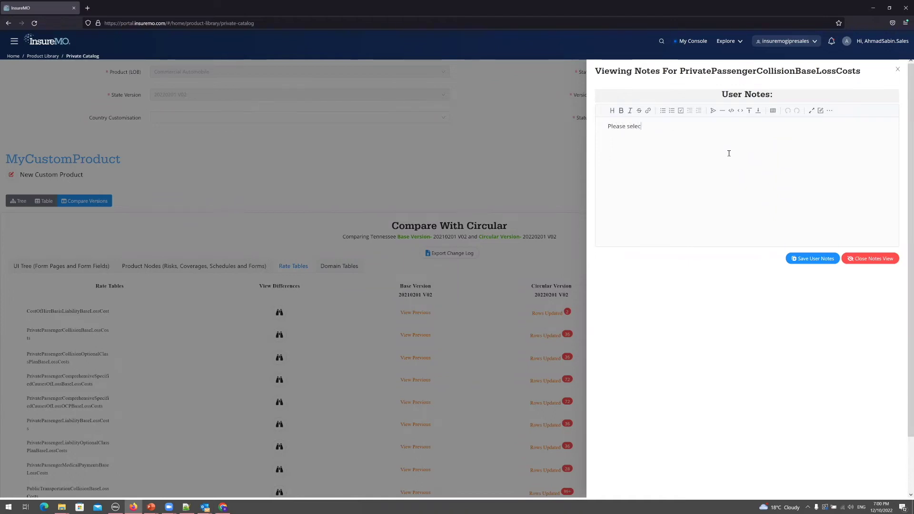
key(BackSpace)
key(BackSpace)
text(s base table)
key(Return)
text(Add all user changes into the final table)
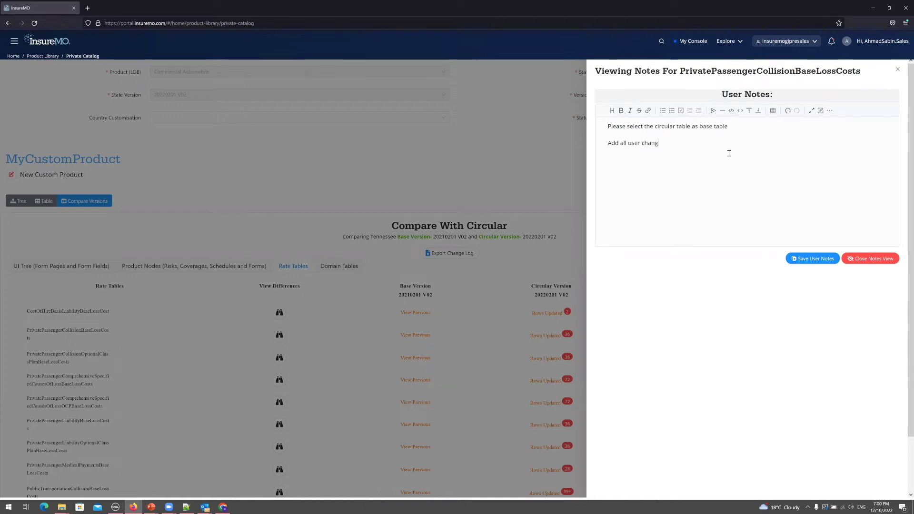
click(805, 261)
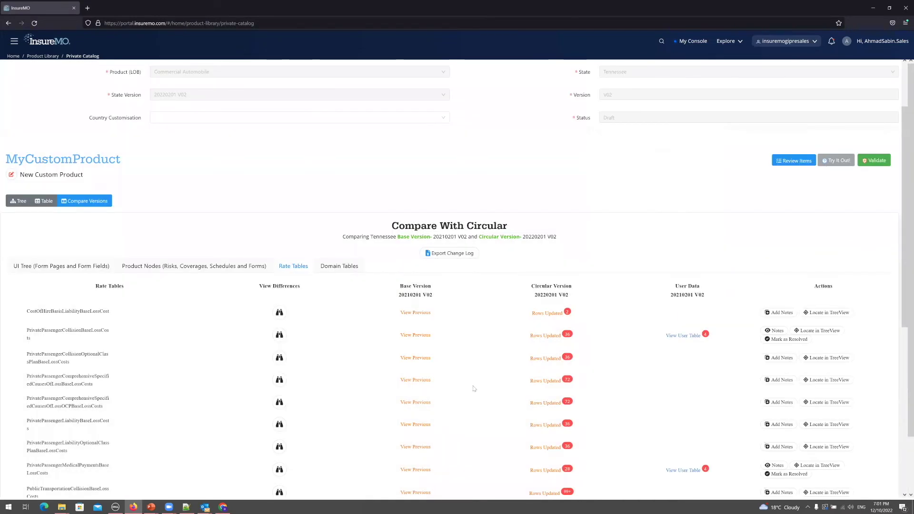
Examine the PrivatePassengerMedicalPaymentsBaseLossCosts differences, focusing on the second and fourth rows of the 20220201 V02 table.
click(279, 470)
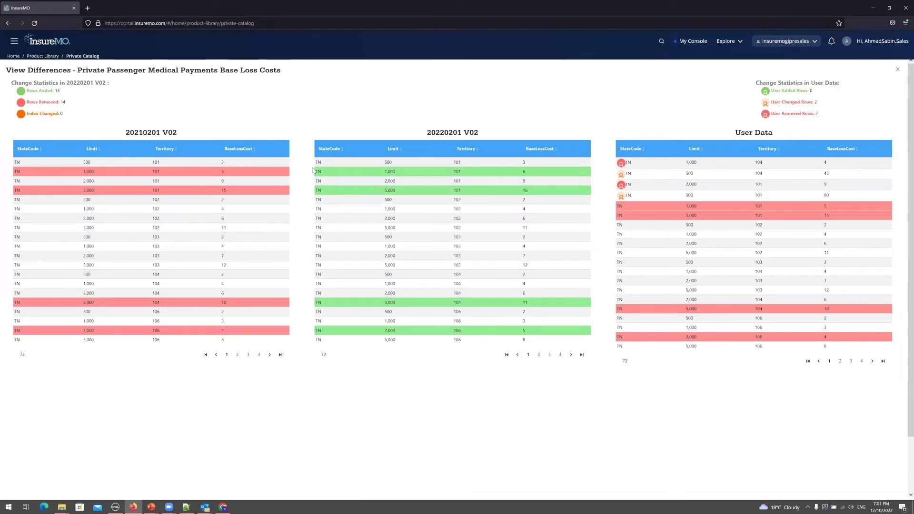
drag(308, 172, 564, 176)
drag(315, 190, 552, 197)
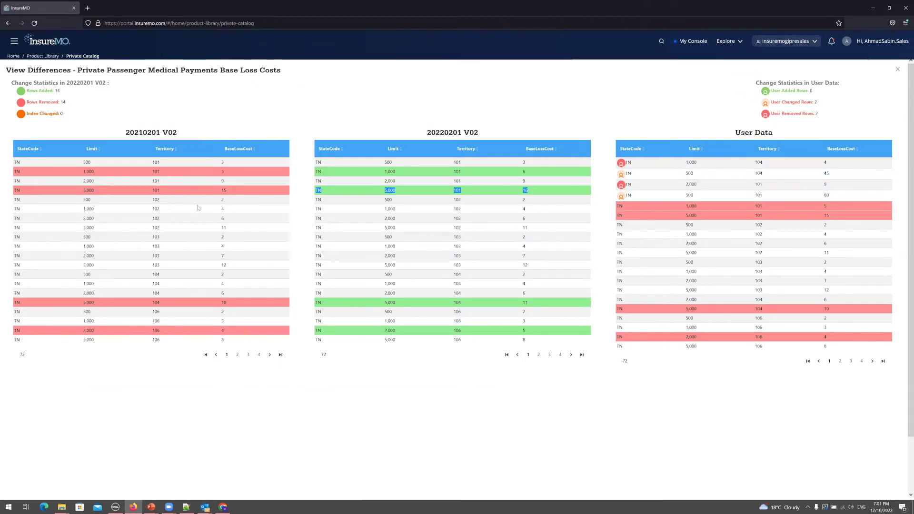
click(897, 69)
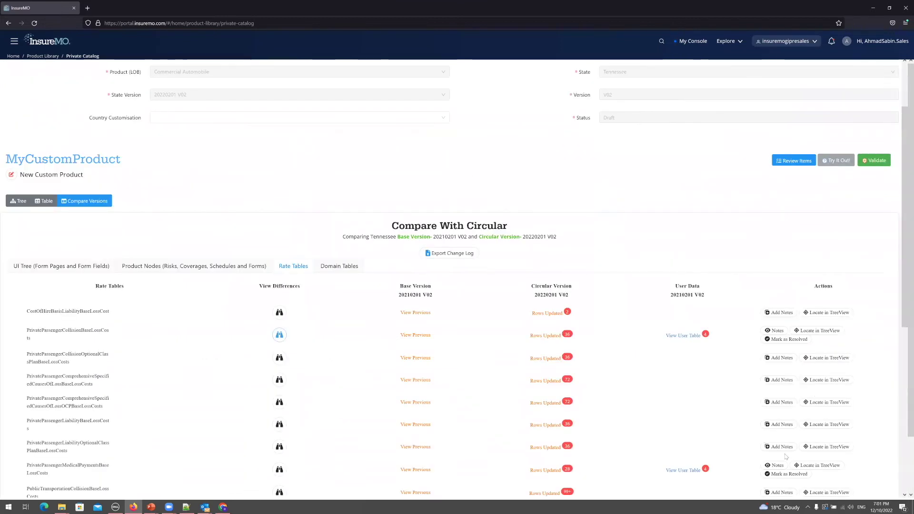
Write "Please select previous table as base table" in the user notes for PrivatePassengerMedicalPaymentsBaseLossCosts.
click(776, 465)
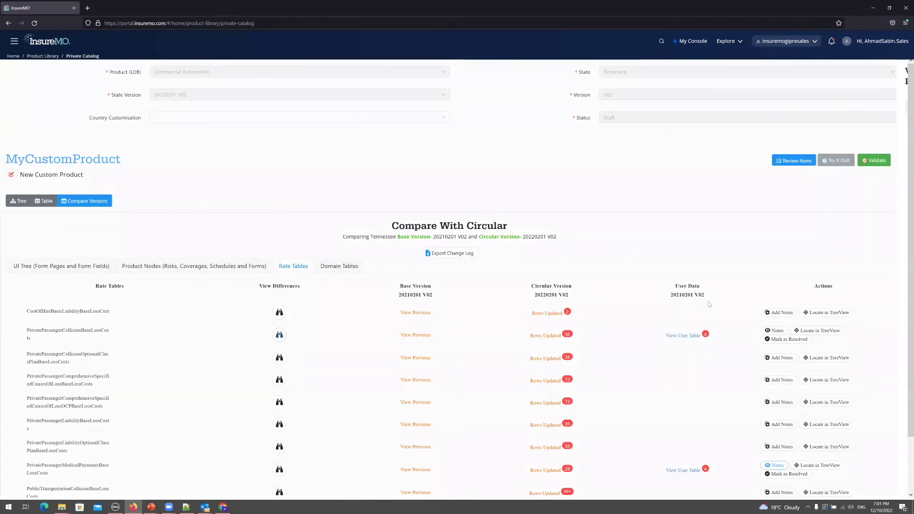
text(Pl)
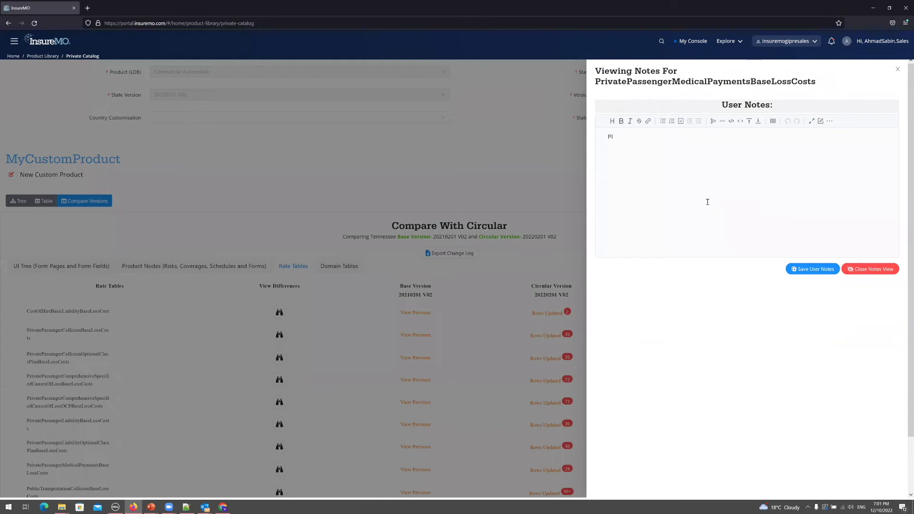
text(ease slect previous table as base tablee)
click(727, 138)
Add the note lines "add all user changes" and "all 2nd row and 4th row from circular to base", save, and close the notes.
key(Return)
text(add all user cahnges)
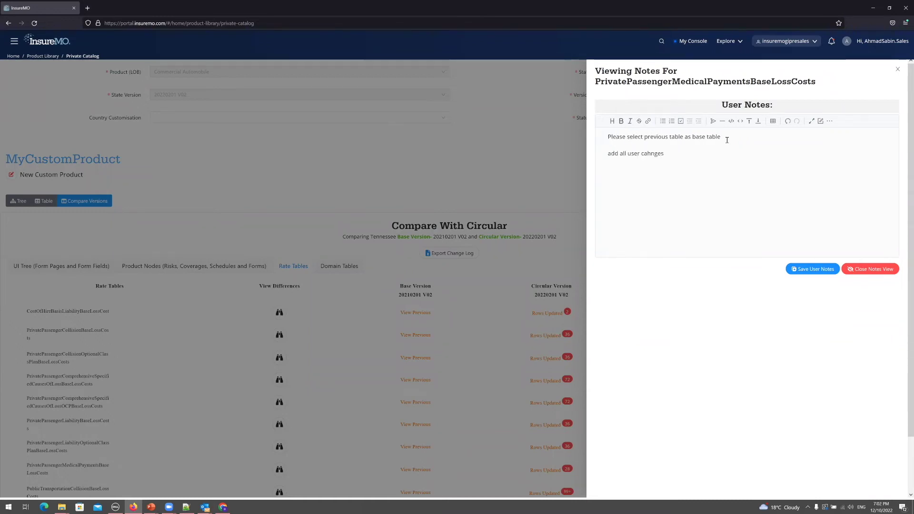
key(Return)
text(all 2nd row and 4th row from circular to base)
double_click(658, 153)
text(changes)
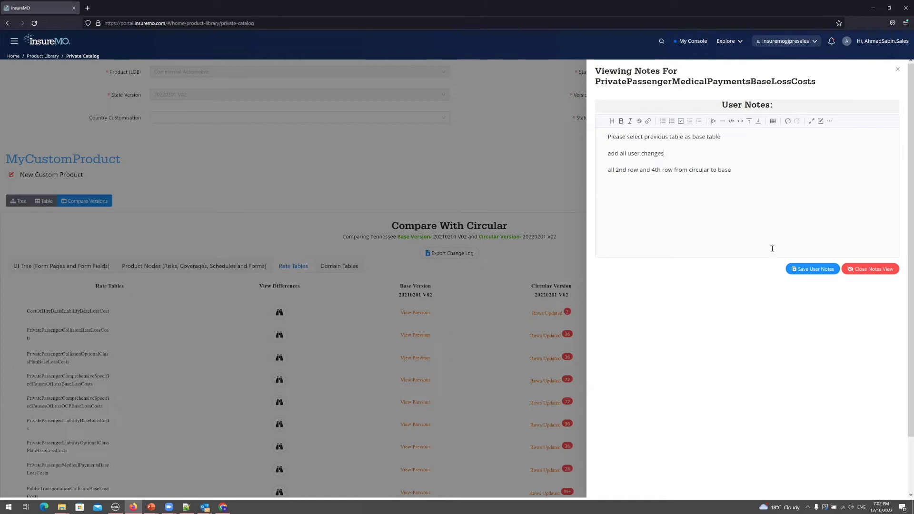
click(806, 270)
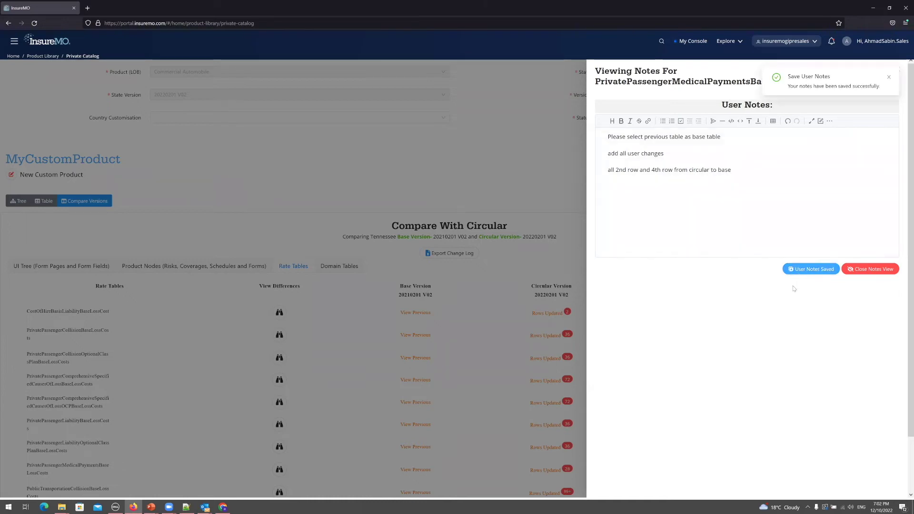
click(889, 79)
click(898, 71)
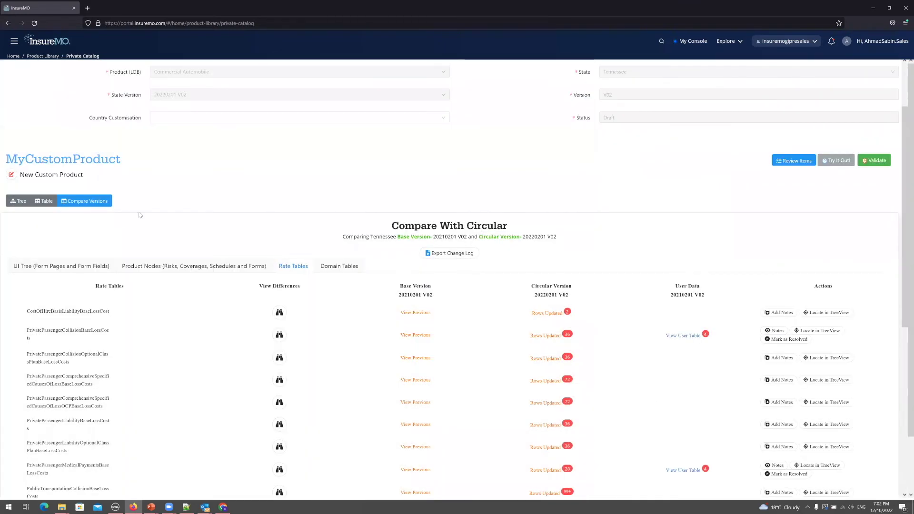
Start reviewing the compare tables from the tree view and choose the previous 20210201 V02 table as base for PrivatePassengerMedicalPaymentsBaseLossCosts.
click(17, 202)
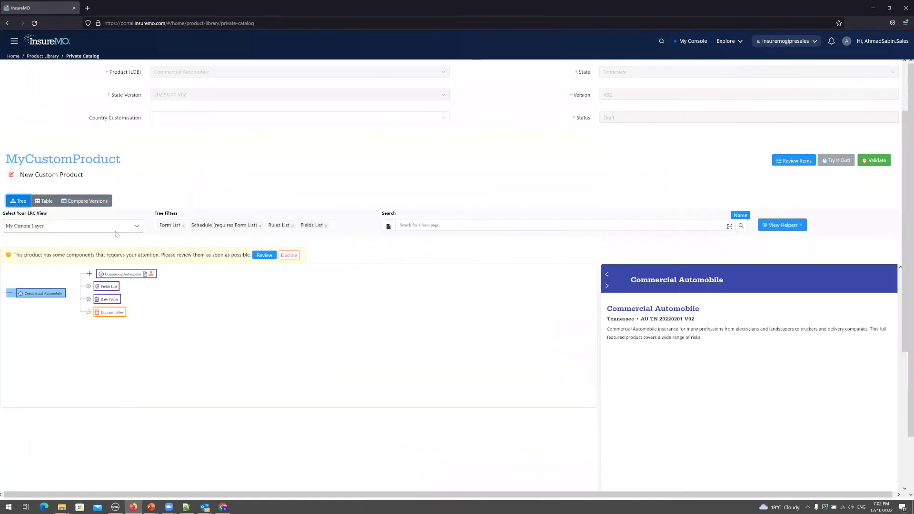
click(266, 257)
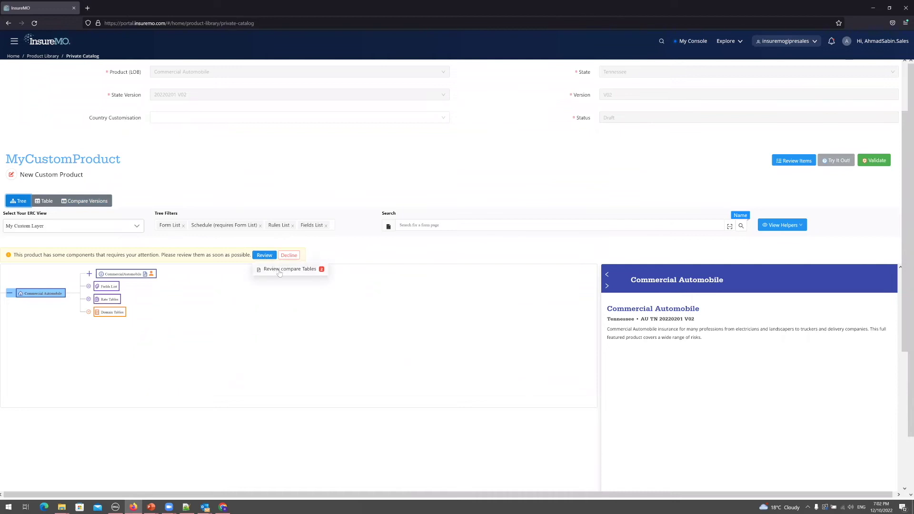
click(280, 271)
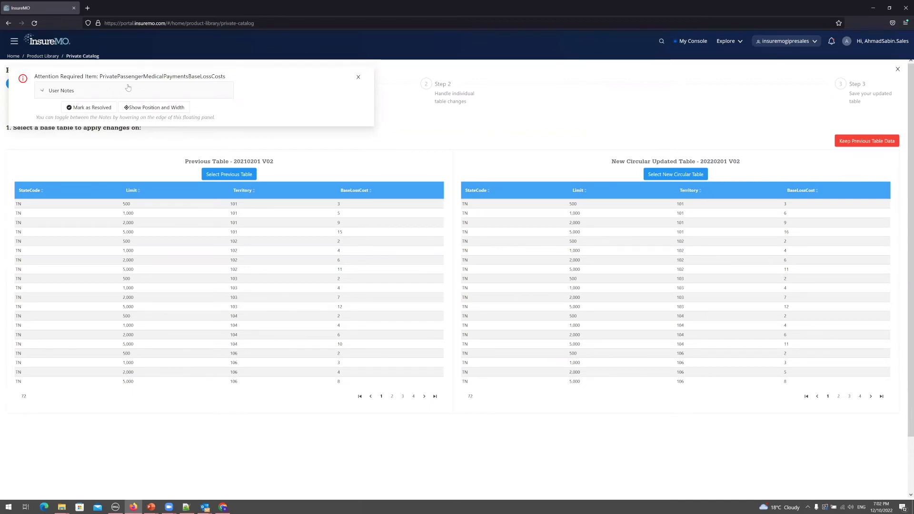
click(92, 90)
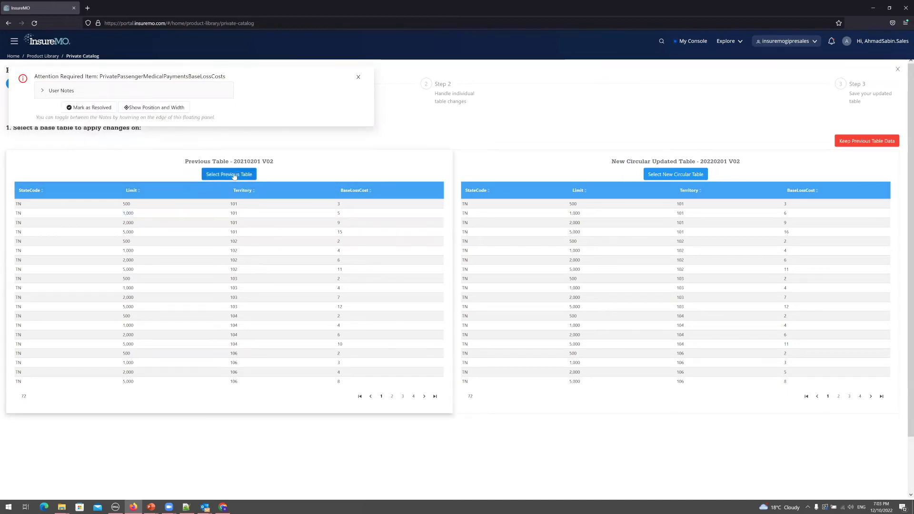
click(234, 175)
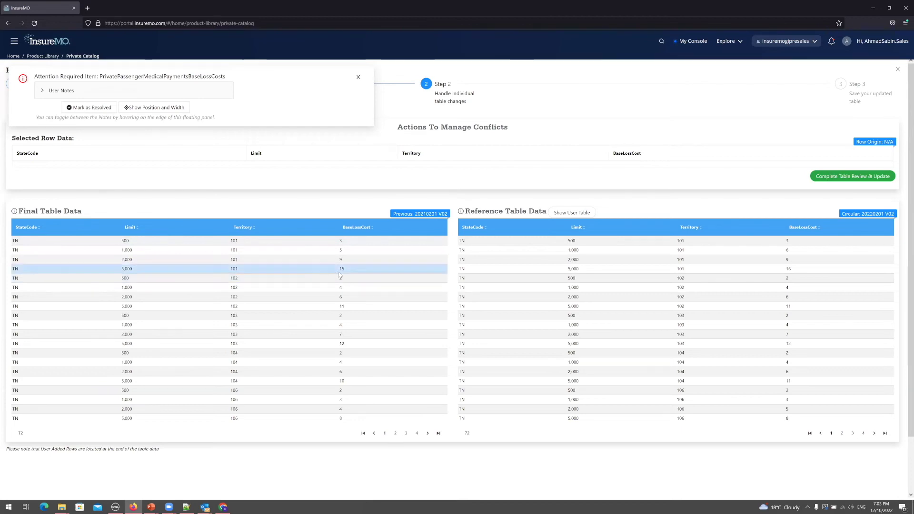
Show the user table as the reference table data and check the user notes for the required row changes.
click(276, 269)
click(264, 289)
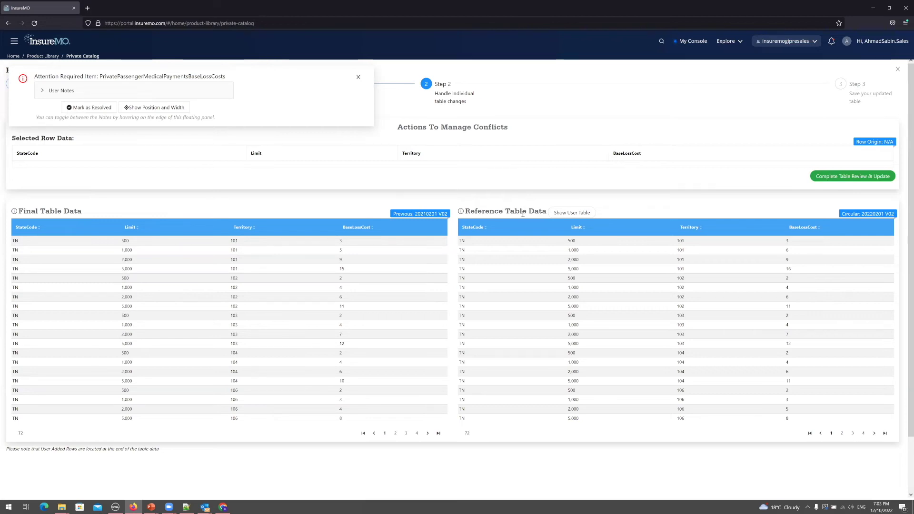
click(569, 215)
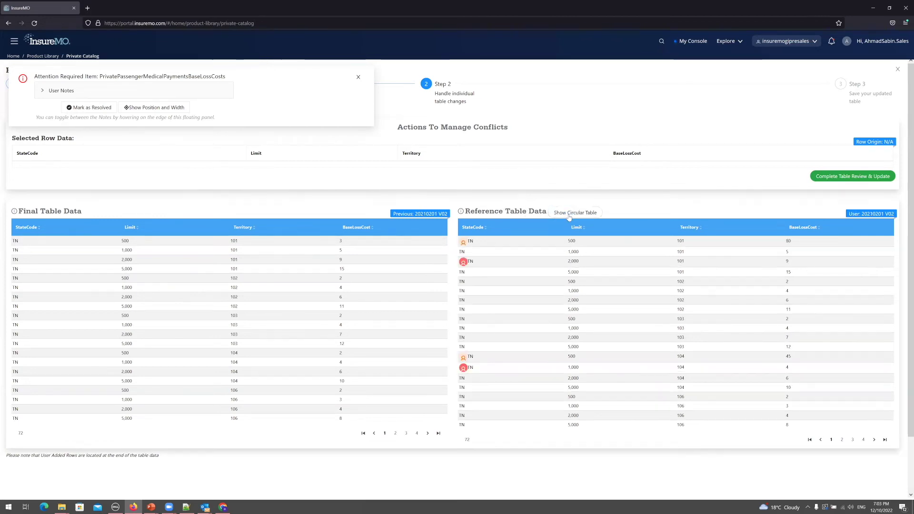
click(537, 264)
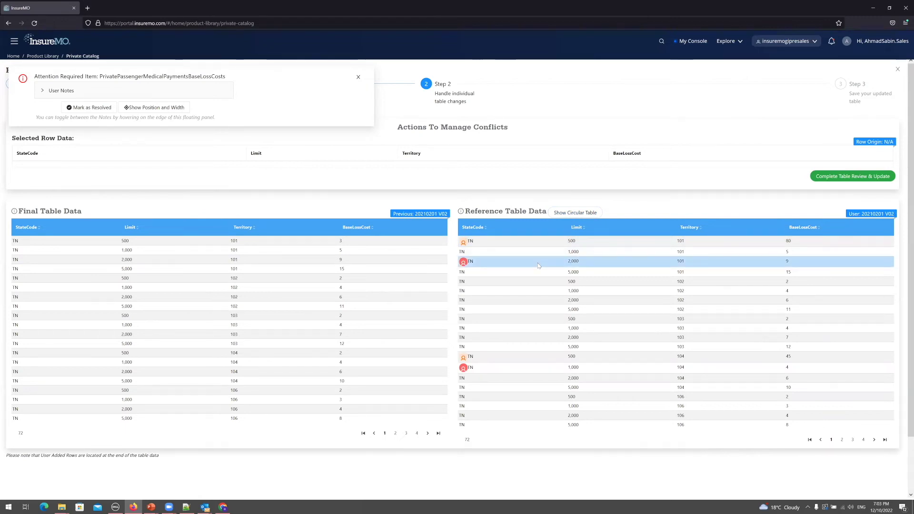
click(83, 94)
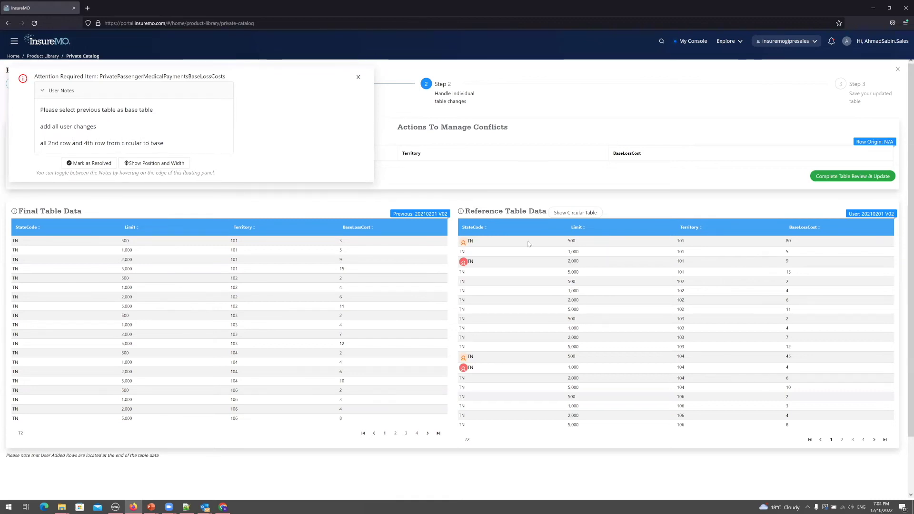
click(509, 246)
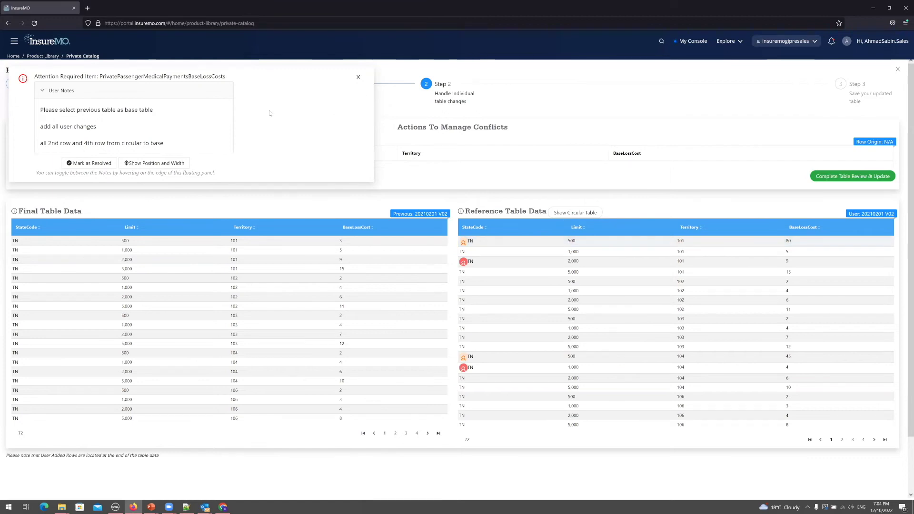
click(146, 91)
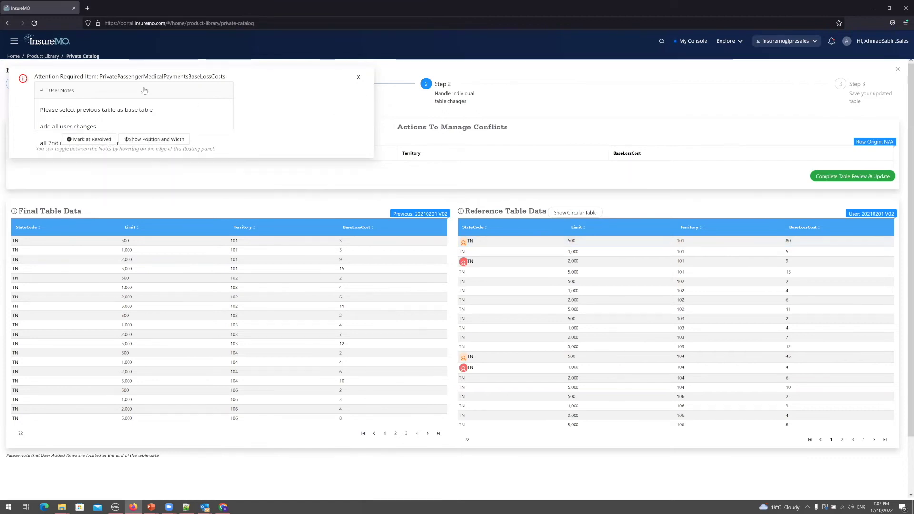
Replace the final table's limit 500, territory 101 row with the user row of BaseLossCost 80, and delete the limit 2,000, territory 101 row.
click(496, 244)
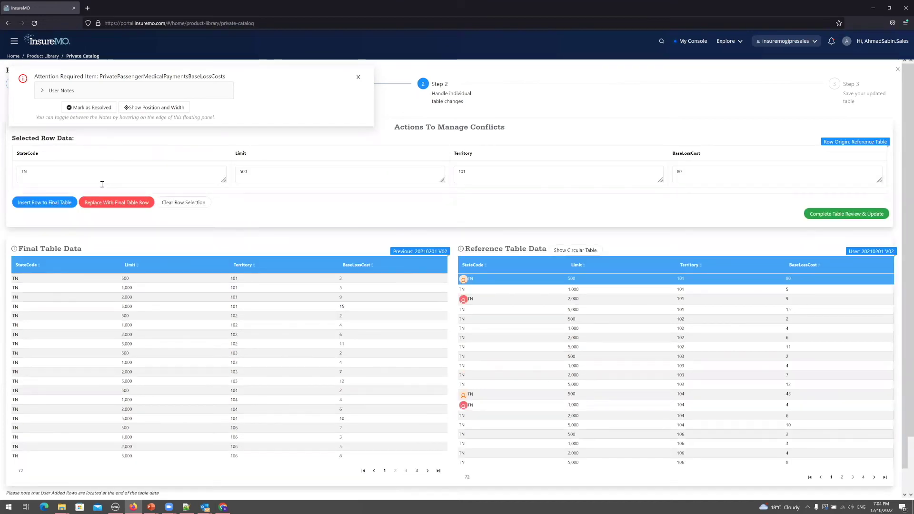
click(122, 204)
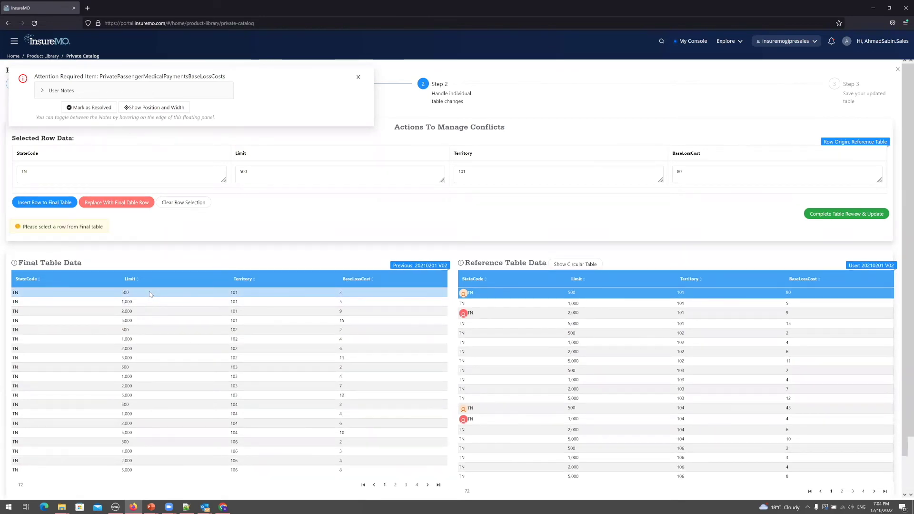
click(150, 295)
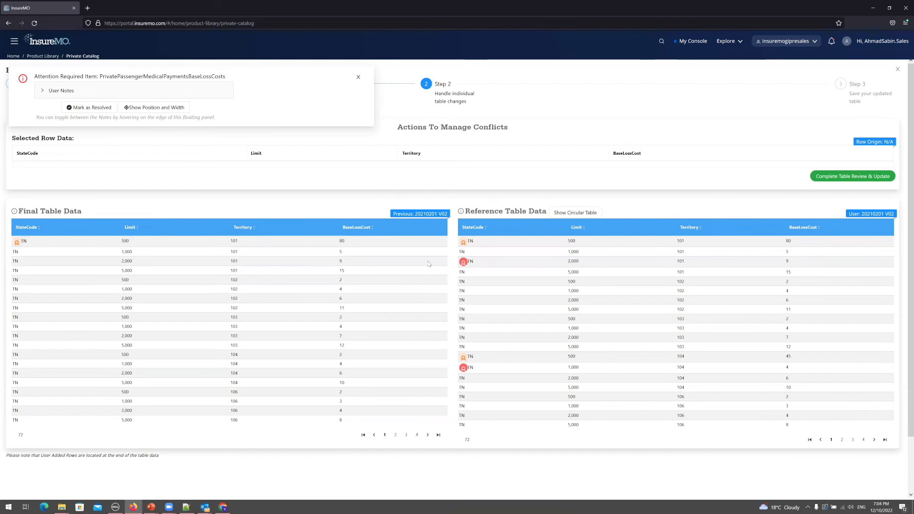
click(300, 264)
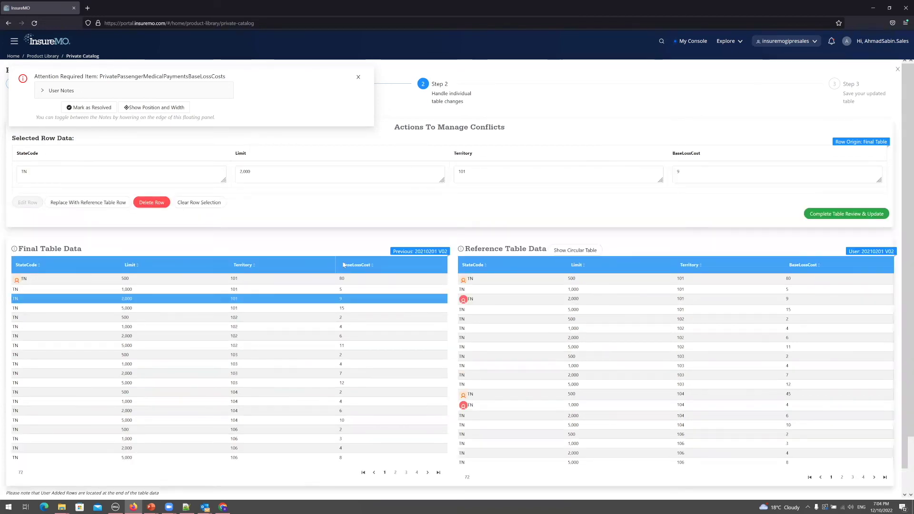
click(152, 203)
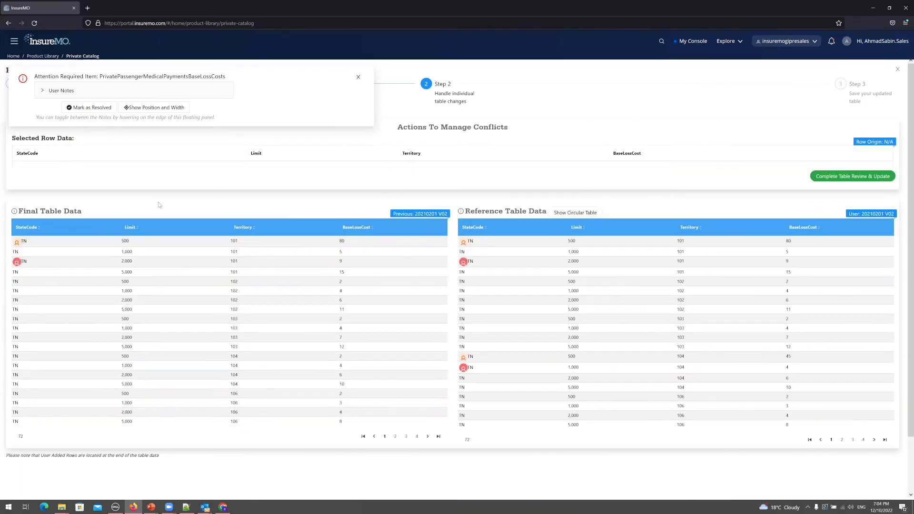
Replace the final table's limit 500, territory 104 row with the user row of BaseLossCost 45, and delete the limit 1,000, territory 104 row.
click(418, 361)
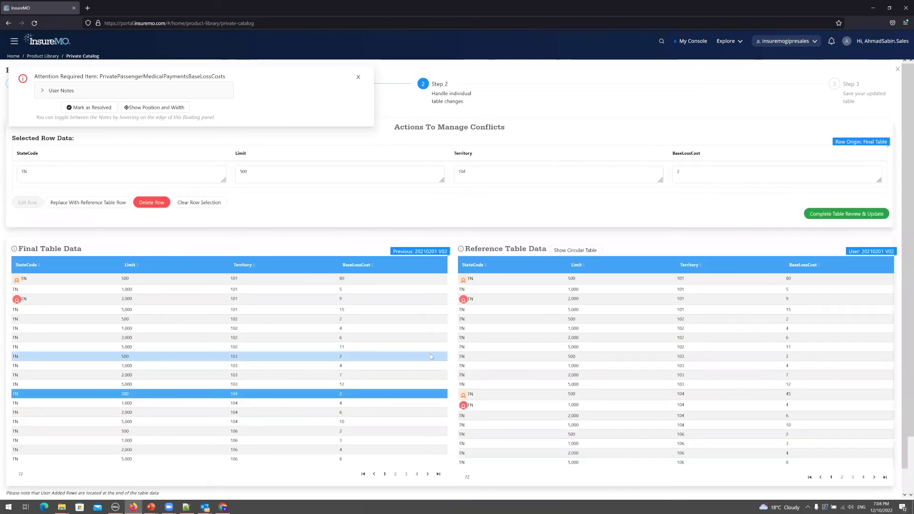
click(88, 207)
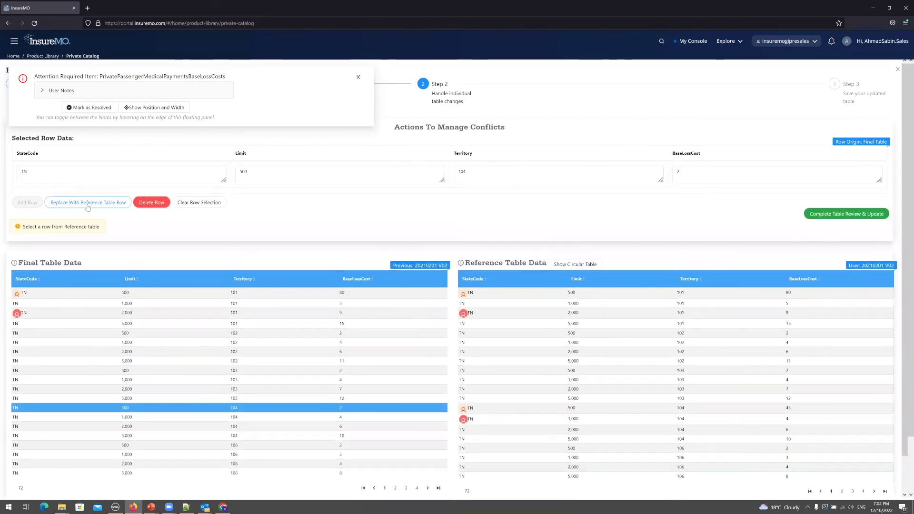
click(498, 412)
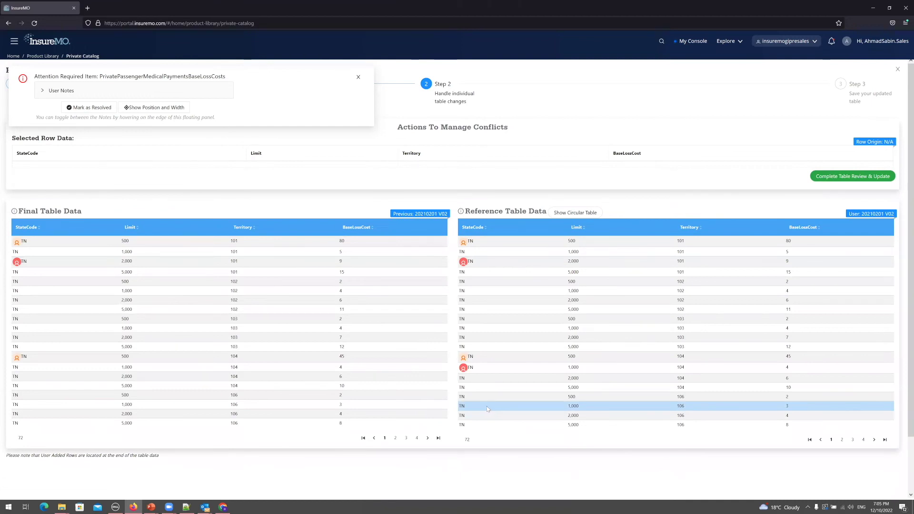
click(291, 369)
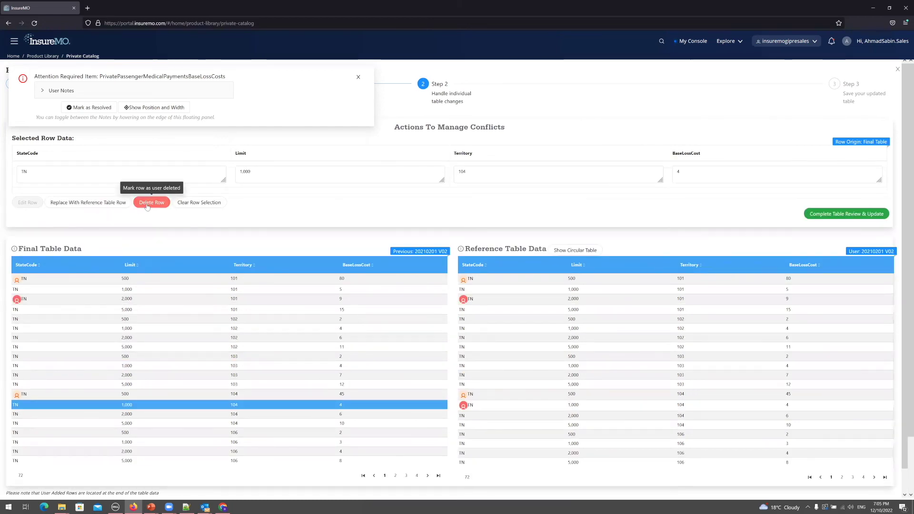
click(149, 204)
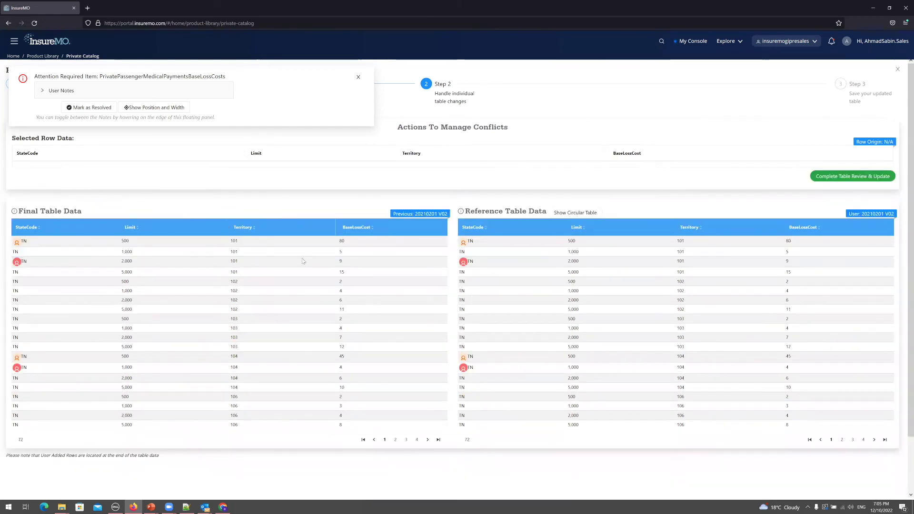
Check the user notes for the remaining row changes and show the circular table as the reference table data.
click(176, 90)
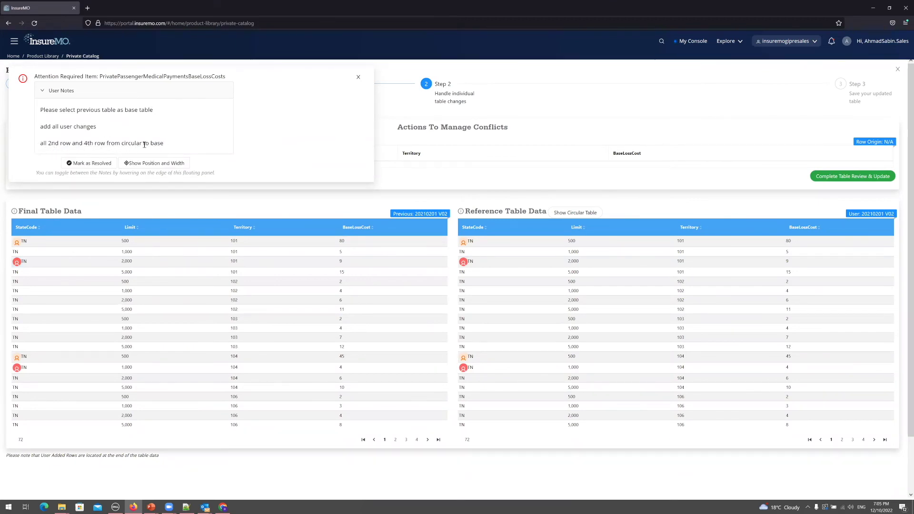
click(159, 90)
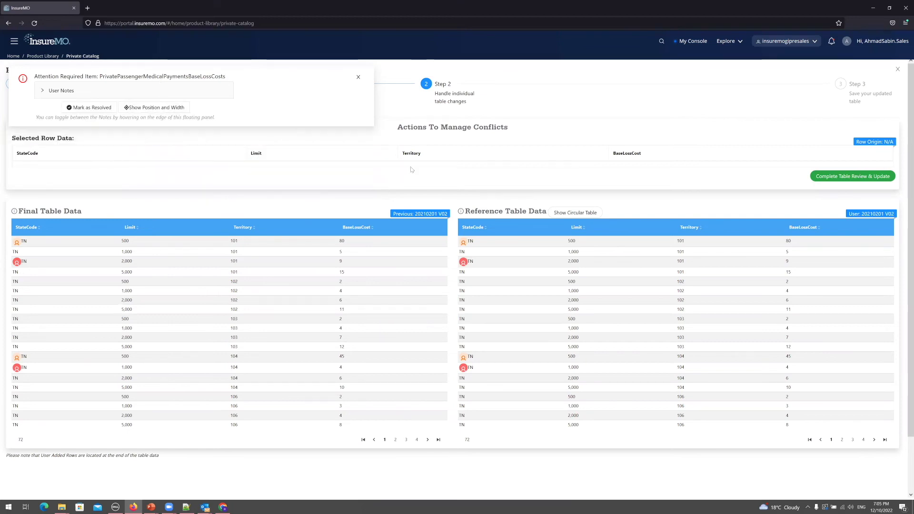
click(576, 213)
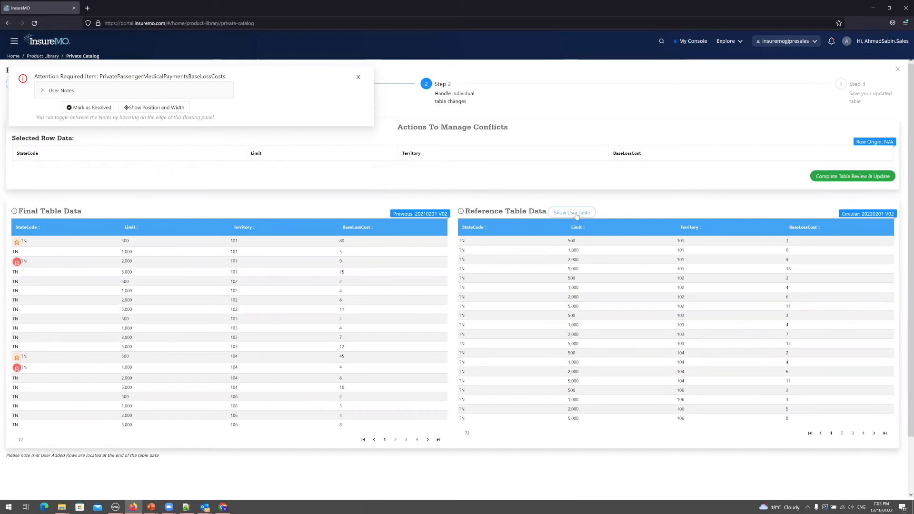
Replace the final table's territory 101 rows for limits 1,000 and 5,000 with the circular rows of BaseLossCost 6 and 16.
click(481, 252)
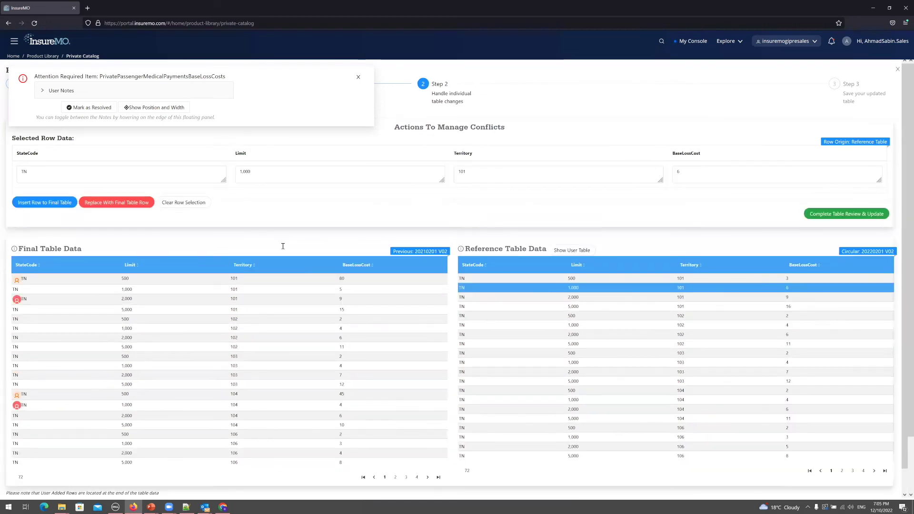
click(115, 204)
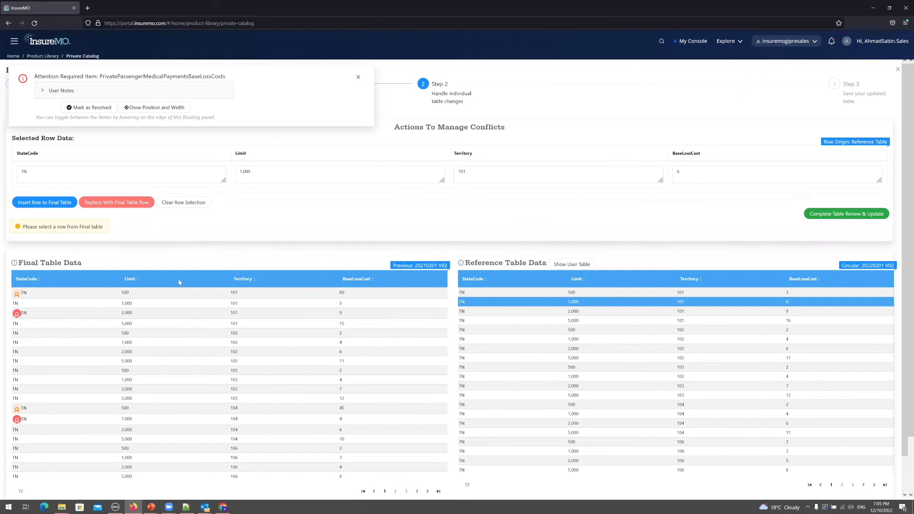
click(207, 306)
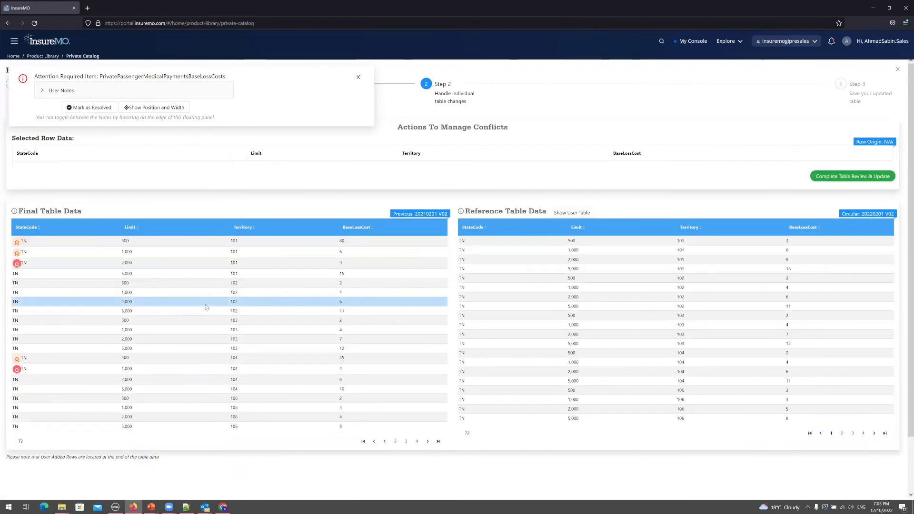
click(502, 269)
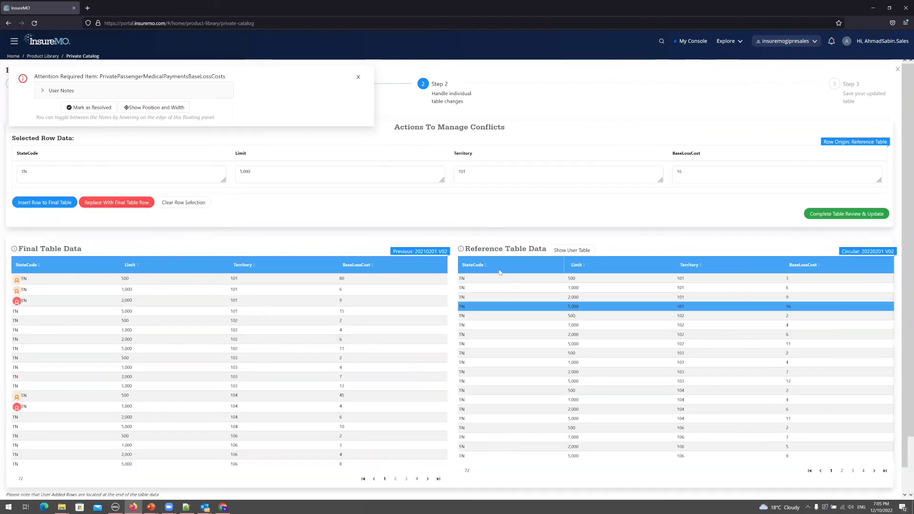
click(120, 203)
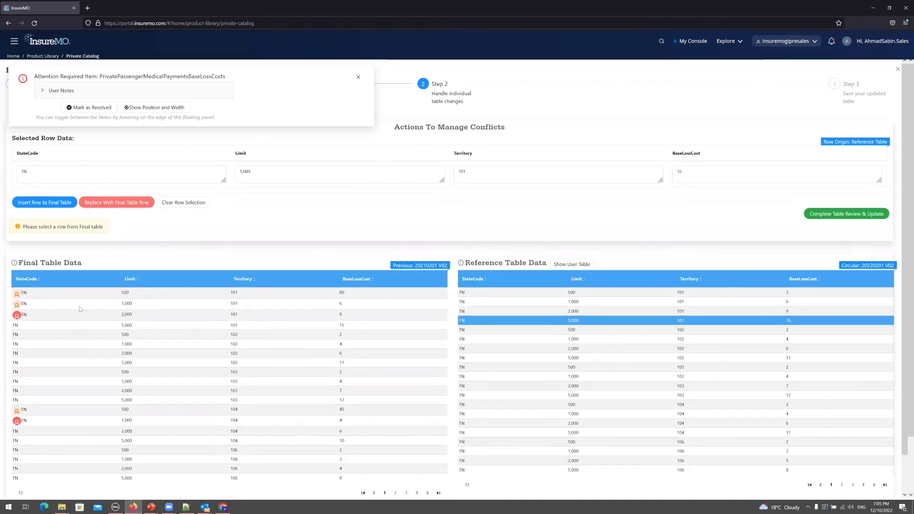
click(81, 327)
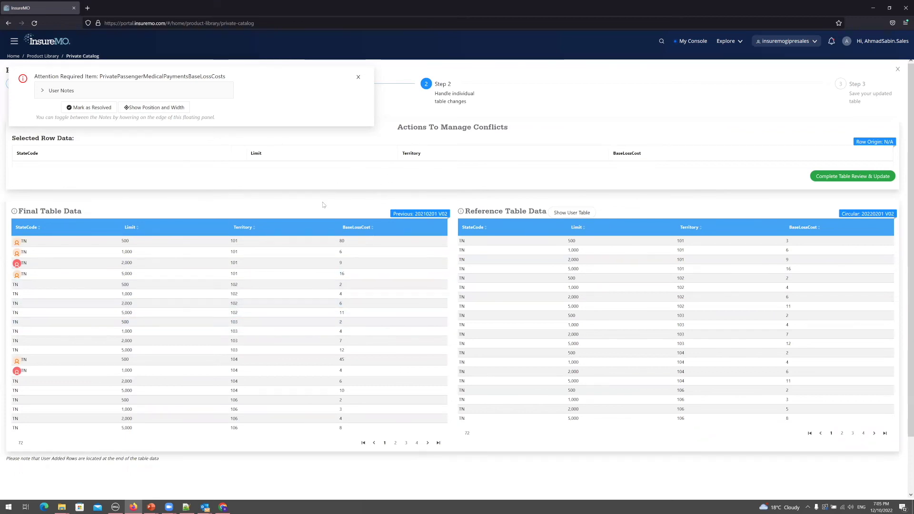
Complete the PrivatePassengerMedicalPaymentsBaseLossCosts review, mark the table as resolved and save its data.
click(878, 178)
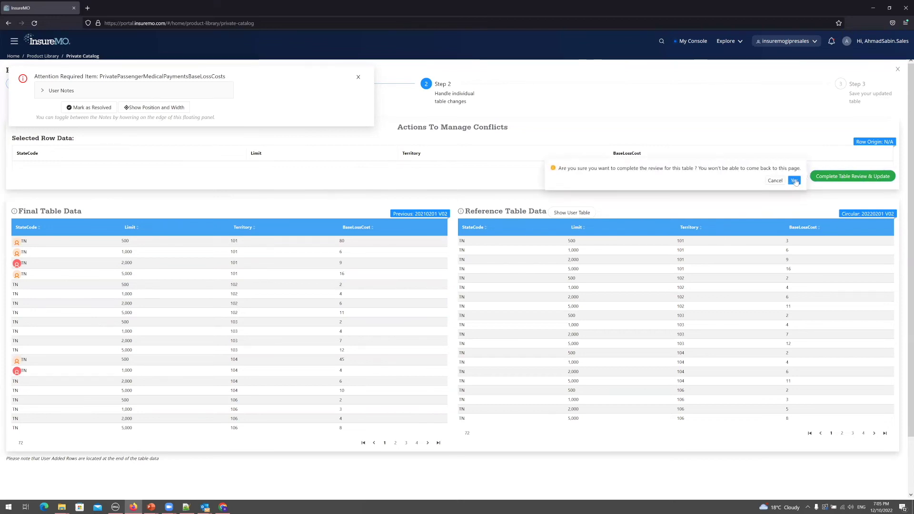
click(795, 180)
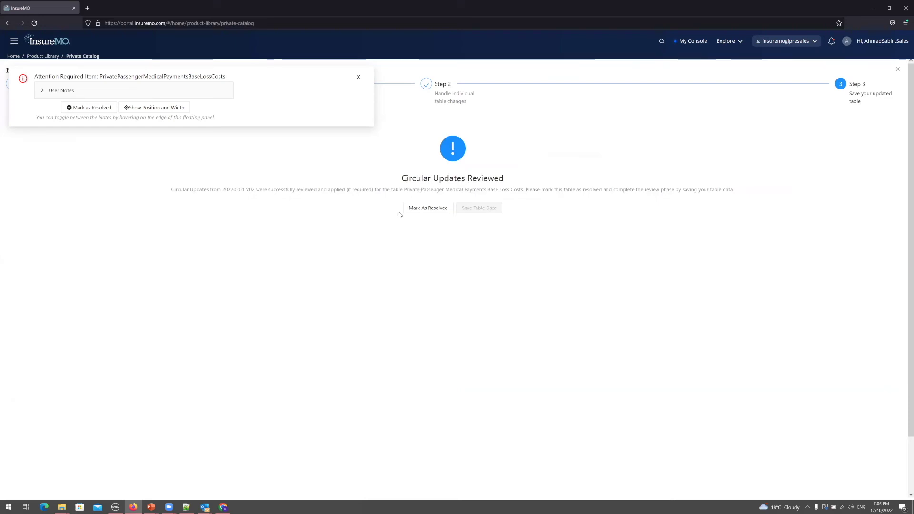
click(423, 209)
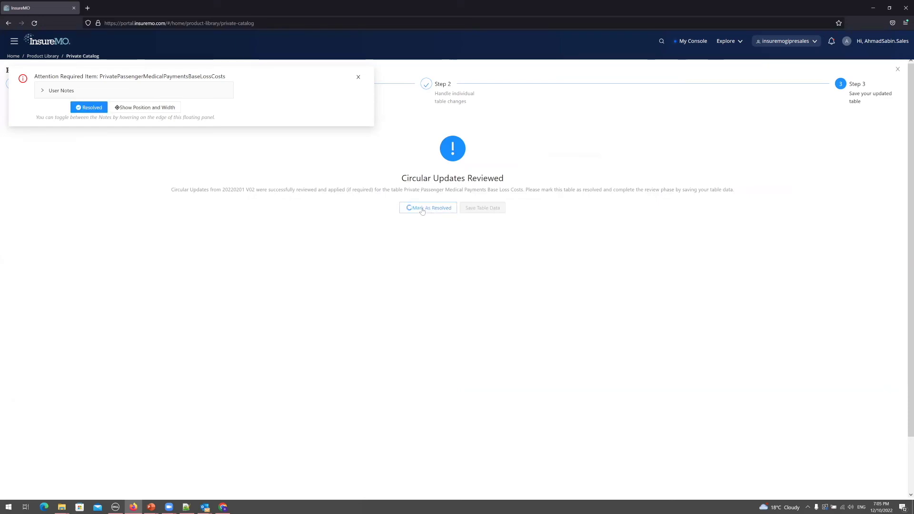
click(470, 209)
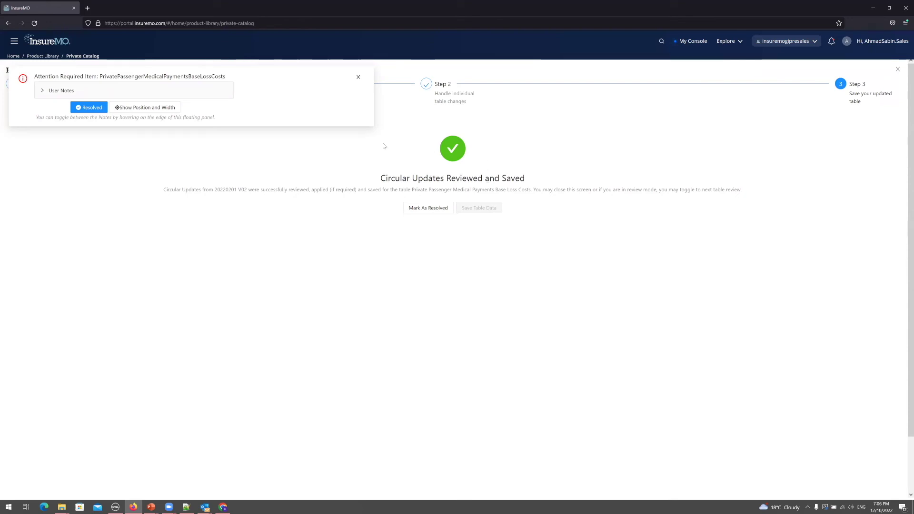
Go to the PrivatePassengerCollisionBaseLossCosts review, read its user notes and choose the new circular 20220201 V02 table as base.
mouse_move(359, 104)
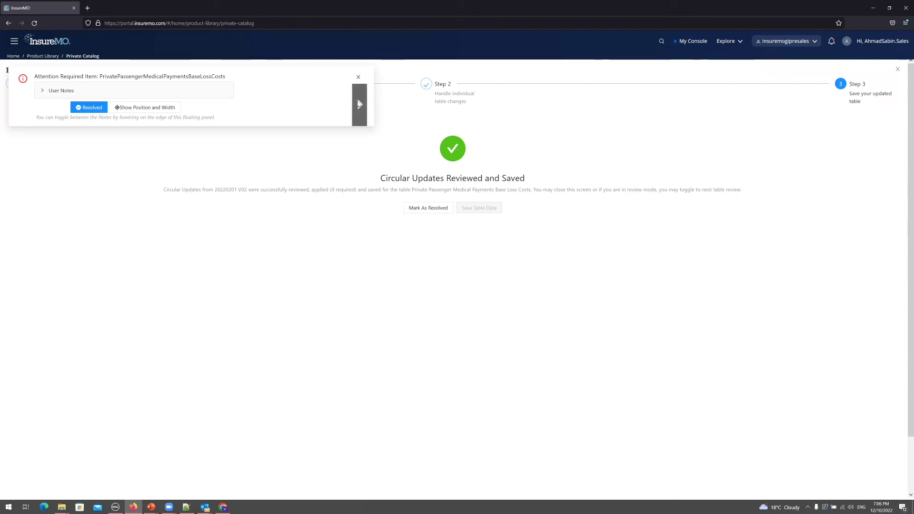
click(359, 104)
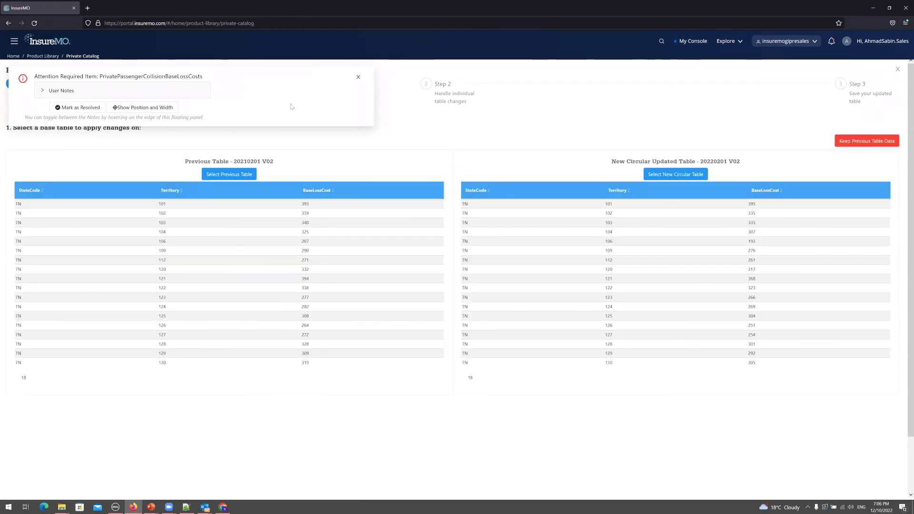
click(181, 96)
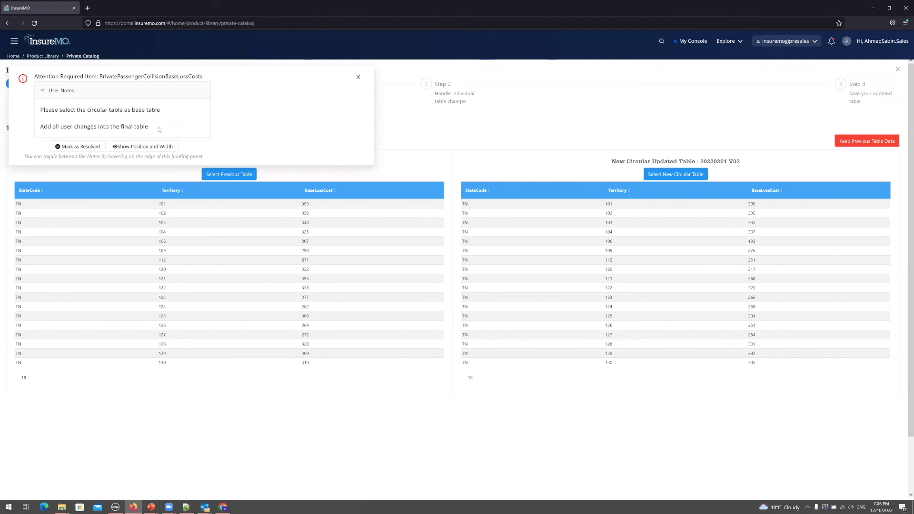
click(124, 91)
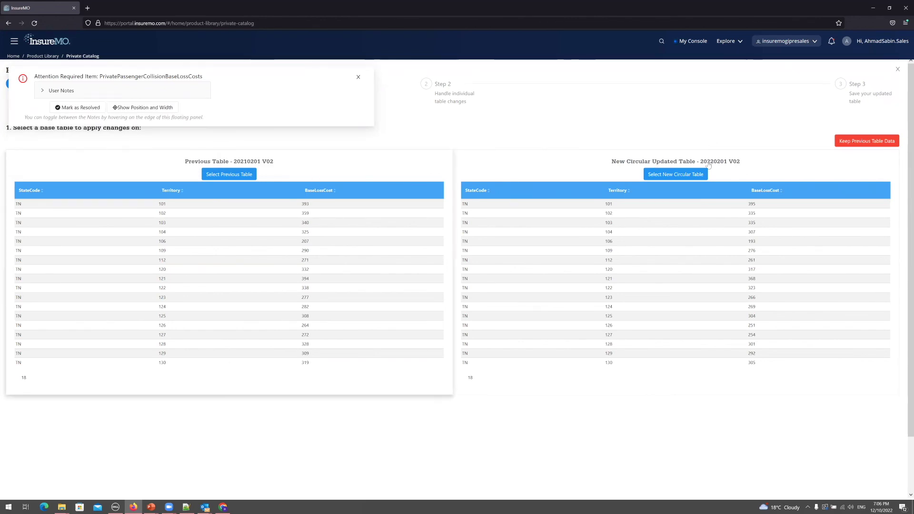
click(701, 176)
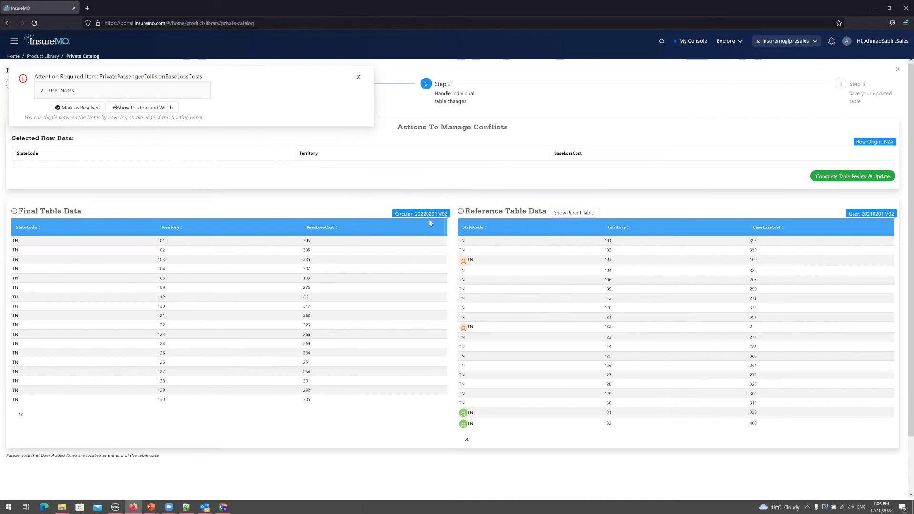
Compare the parent and user reference tables, and replace the final table's territory 103 and 122 rows with the user rows of BaseLossCost 100 and 0.
click(580, 214)
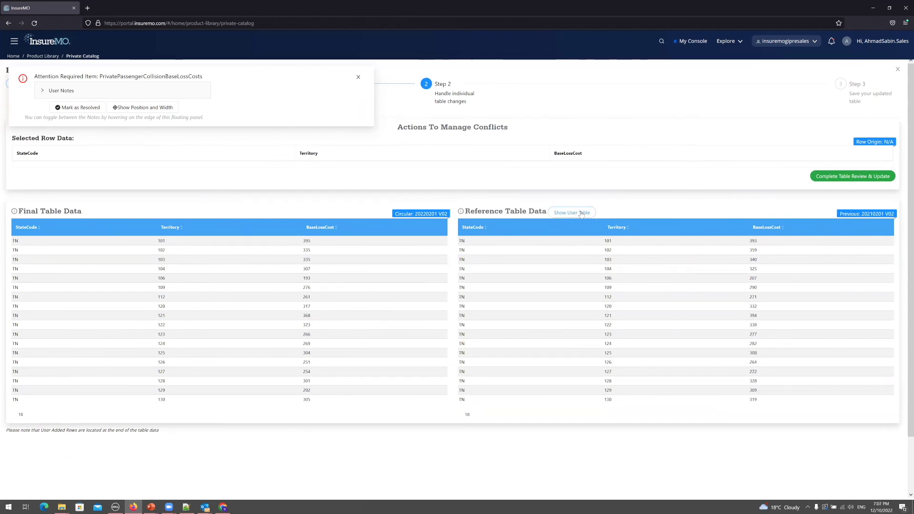
click(580, 214)
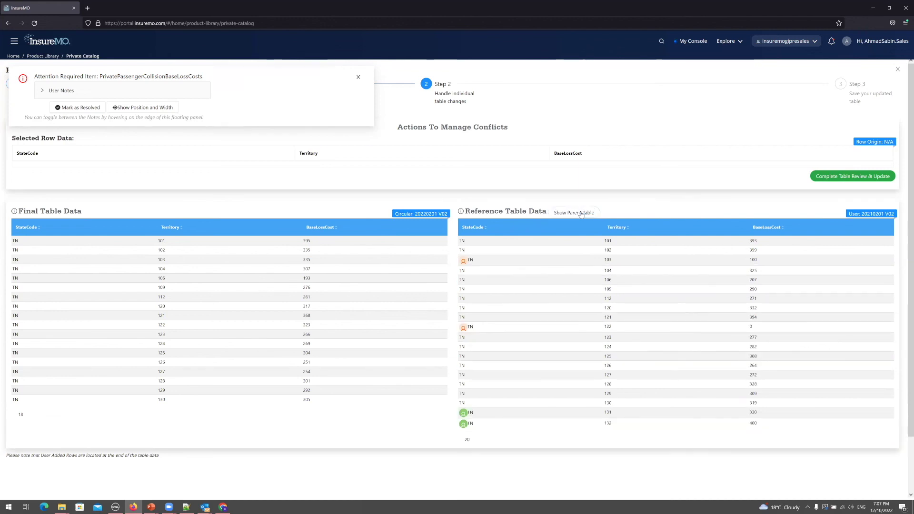
click(482, 264)
click(482, 264)
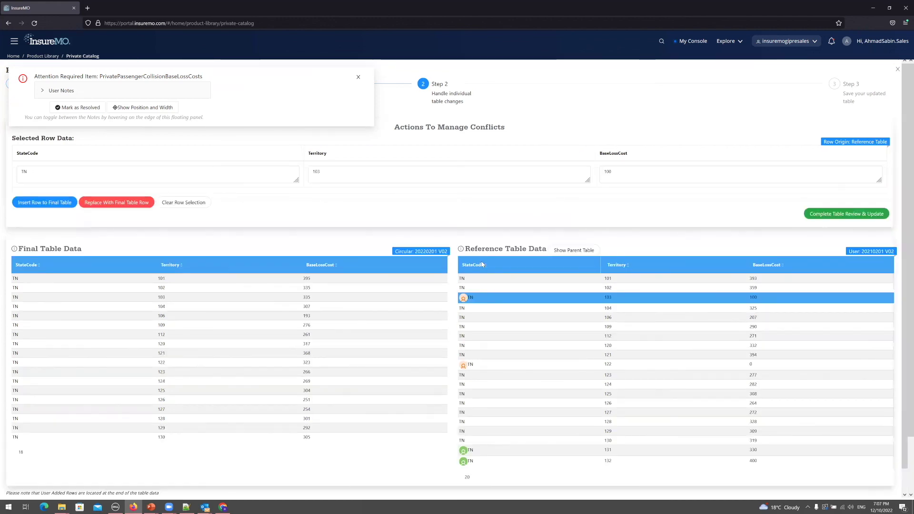
click(143, 204)
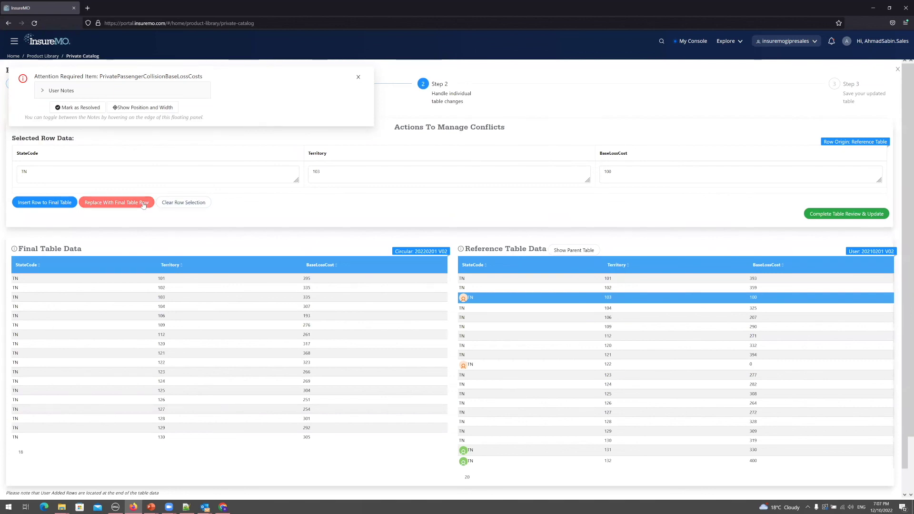
click(399, 316)
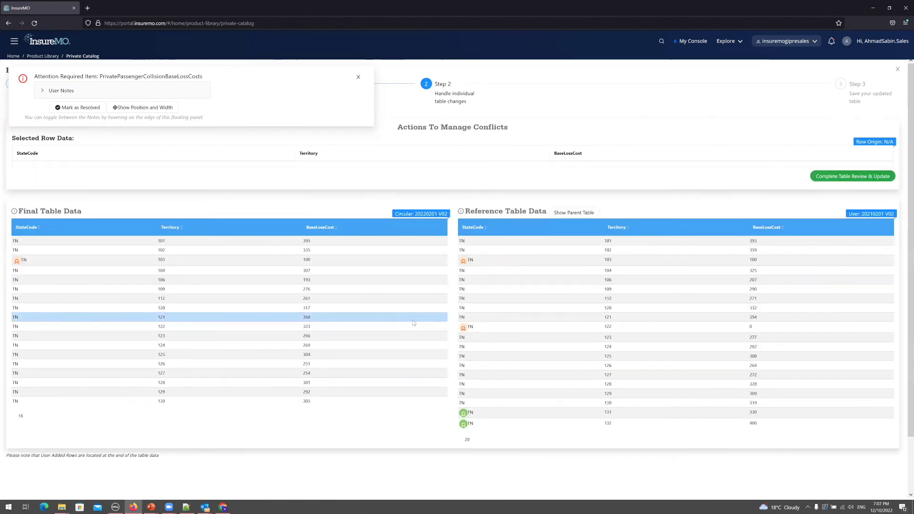
click(430, 329)
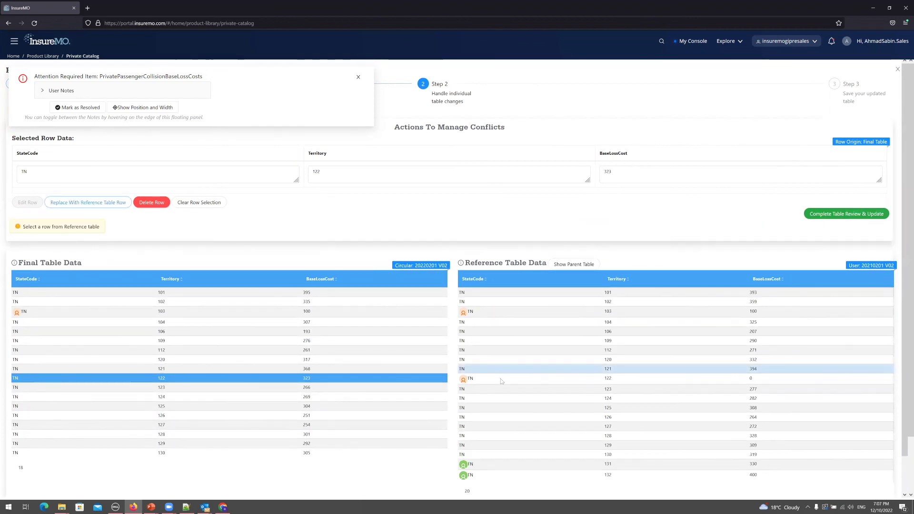
click(500, 379)
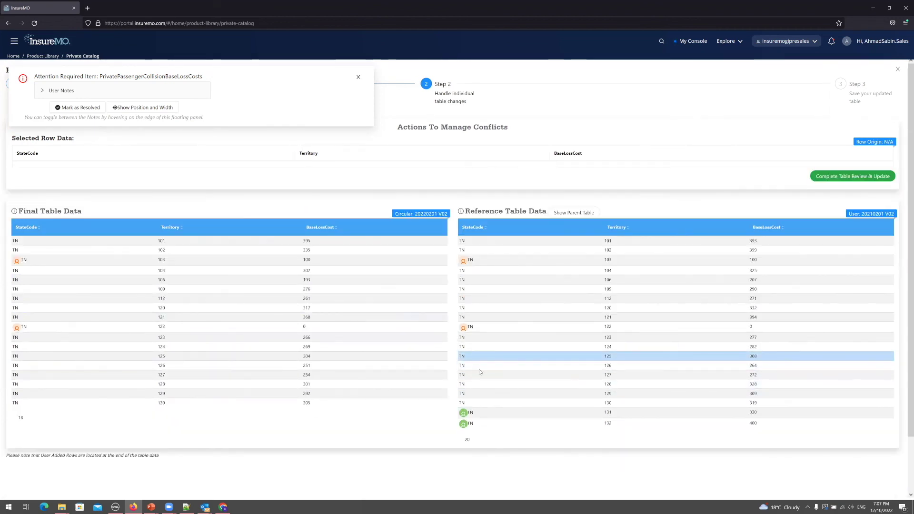
Insert the user-added rows for territory 131 with BaseLossCost 330 and territory 132 with BaseLossCost 400 into the final table.
click(482, 414)
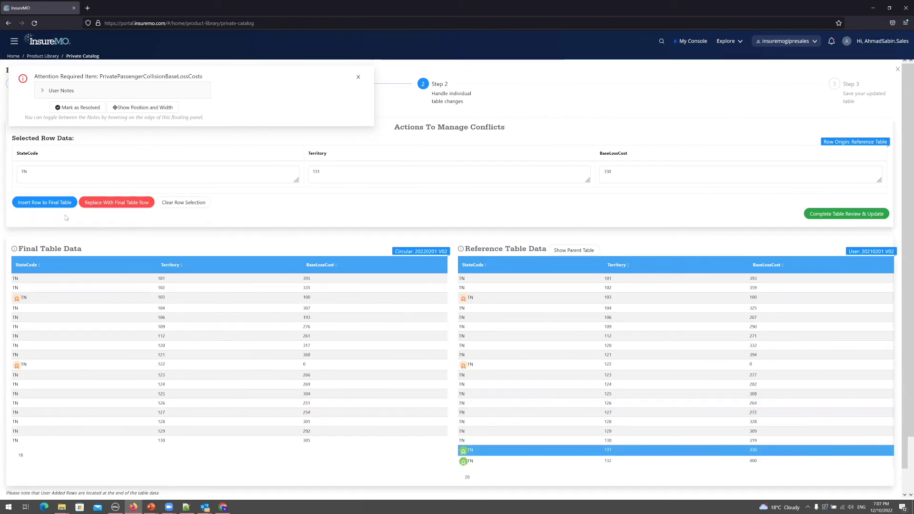
click(43, 202)
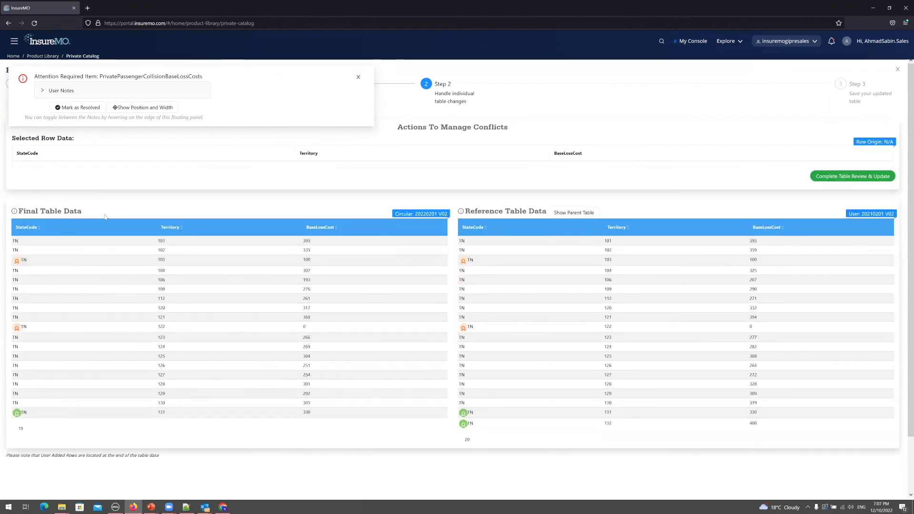
click(507, 424)
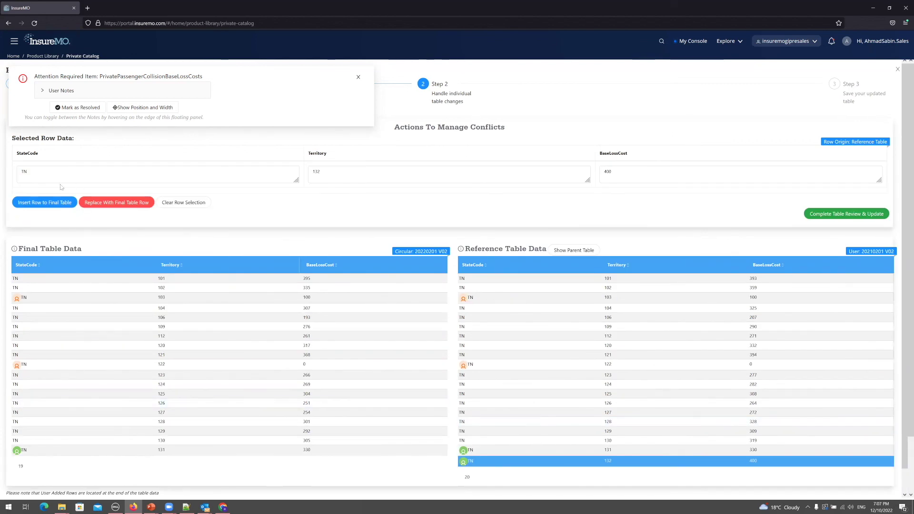
click(56, 202)
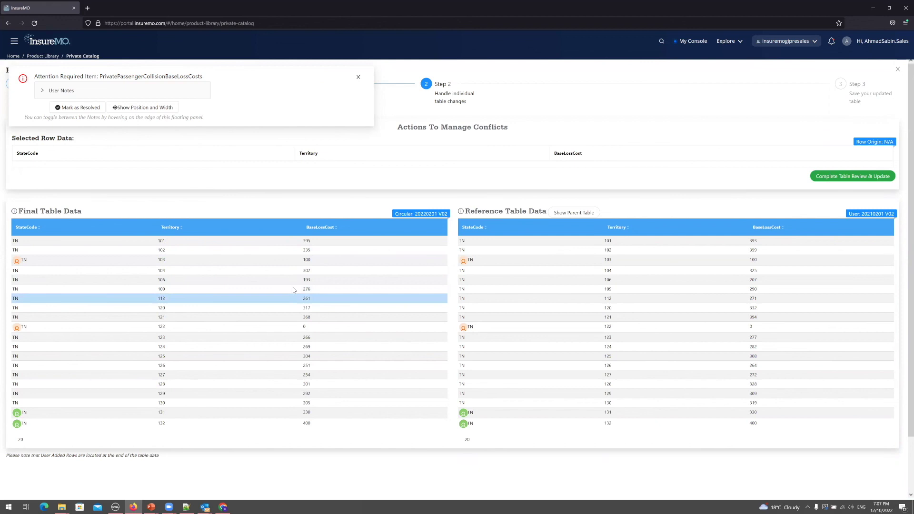
Set the BaseLossCost of the final table's territory 109 row to 100 and apply the row edit.
click(252, 290)
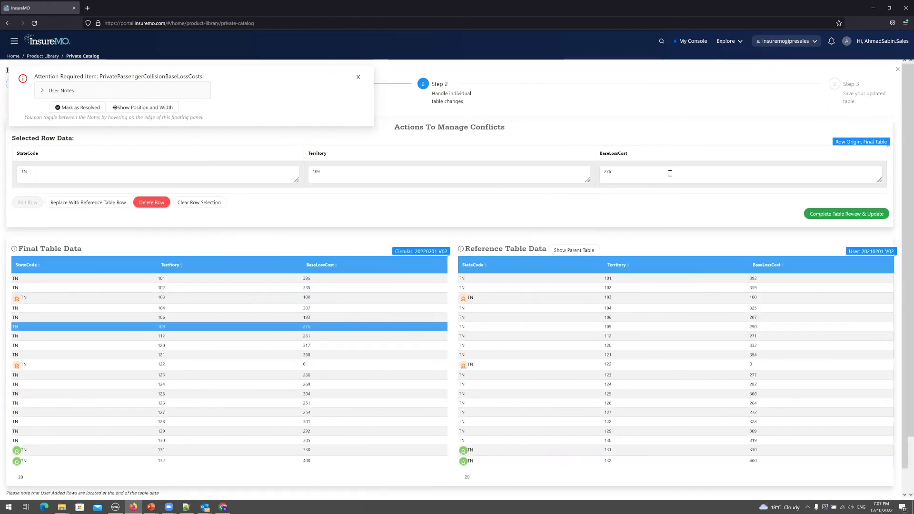
drag(628, 175, 595, 173)
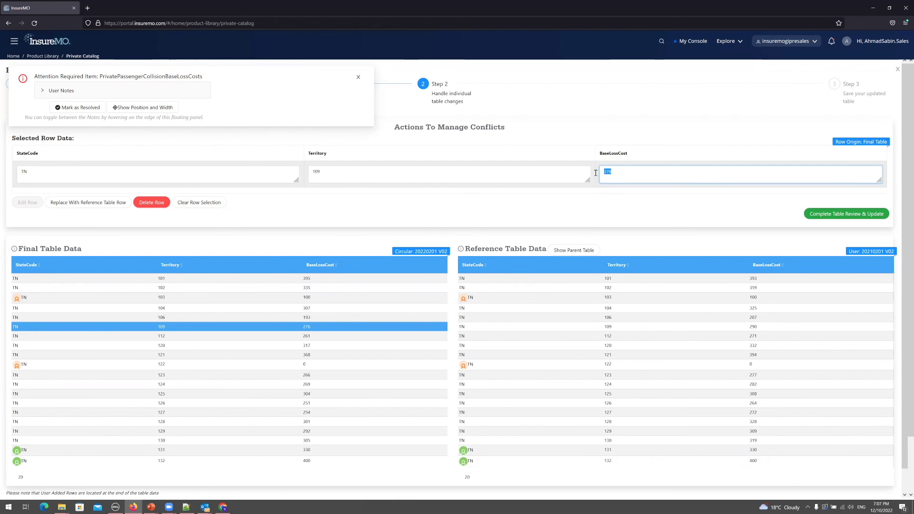
text(100)
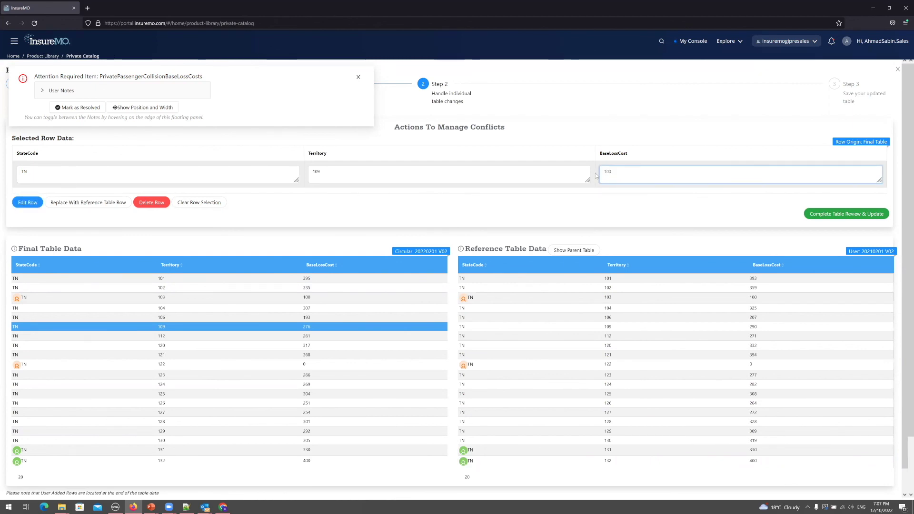
click(28, 204)
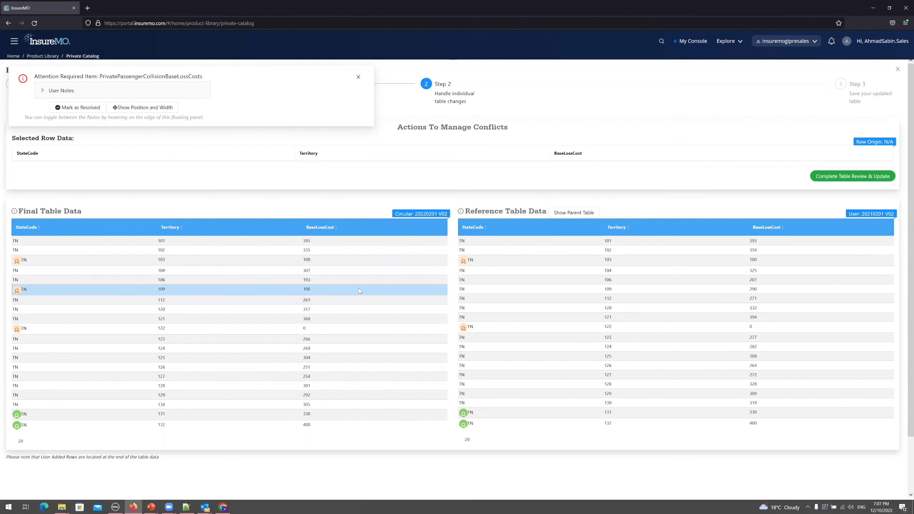
Complete the PrivatePassengerCollisionBaseLossCosts review, mark the table as resolved, save its data, and close the review and its notes.
click(873, 178)
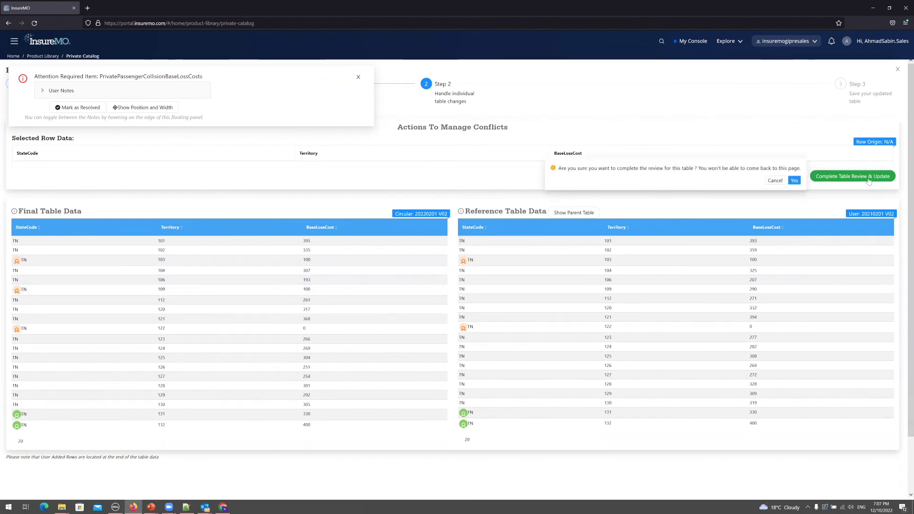
click(795, 181)
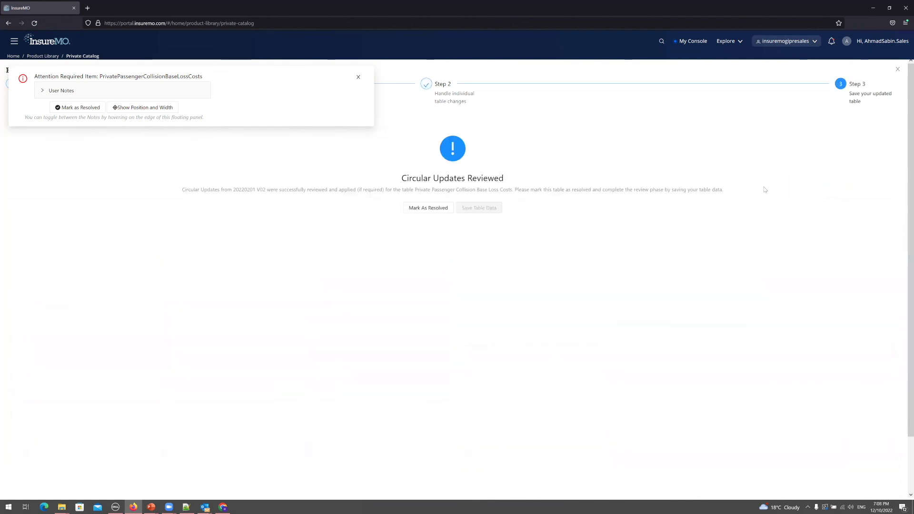
click(428, 208)
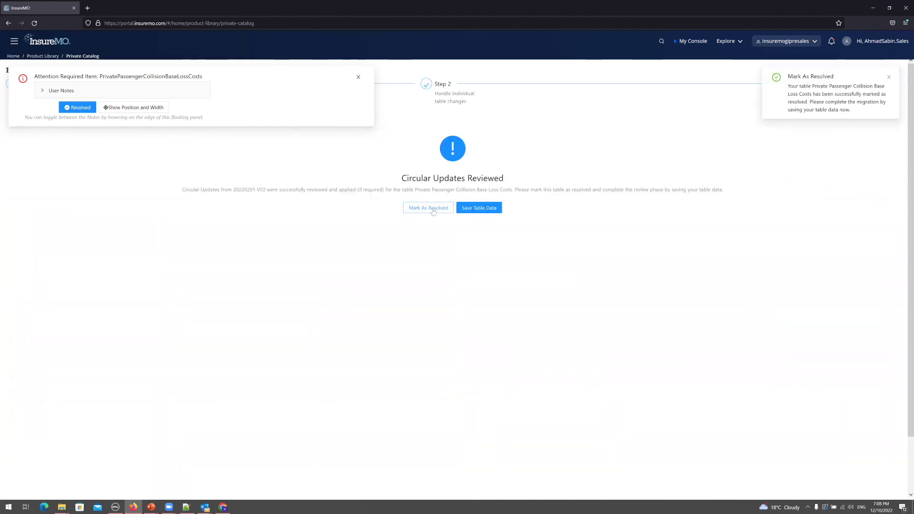
click(478, 208)
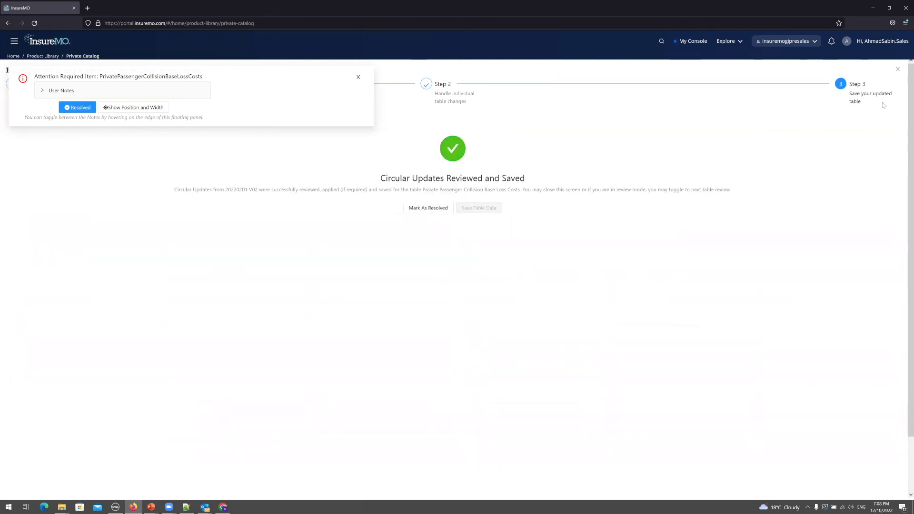
click(899, 70)
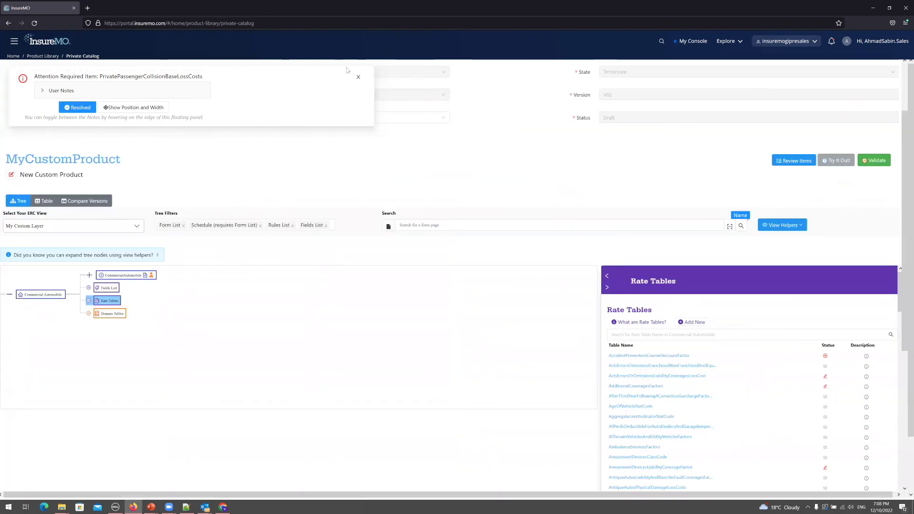
click(359, 78)
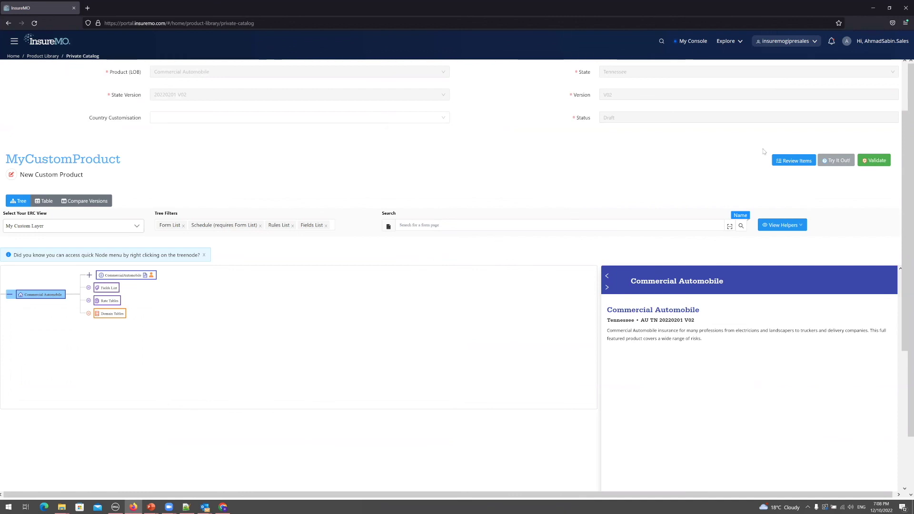
Reopen the review of compared tables, look through the resolved PrivatePassengerMedicalPaymentsBaseLossCosts rows, and close the review.
click(804, 166)
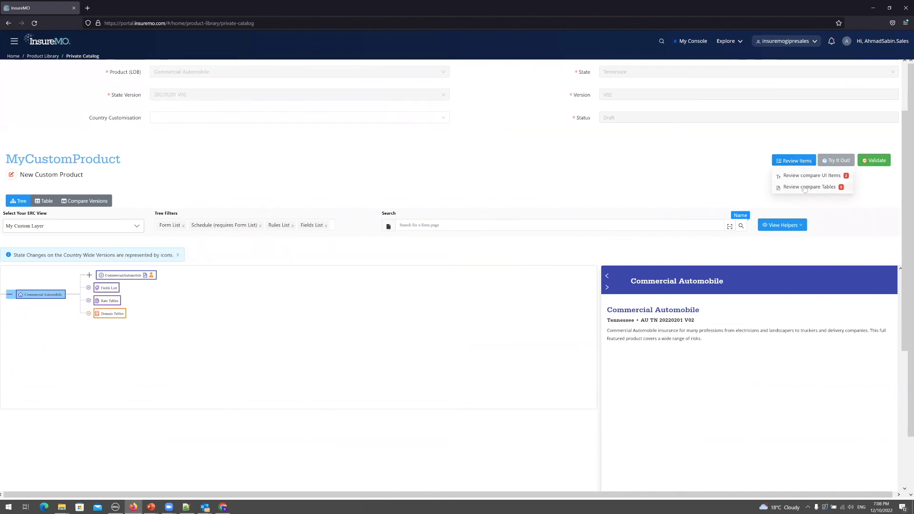
click(804, 188)
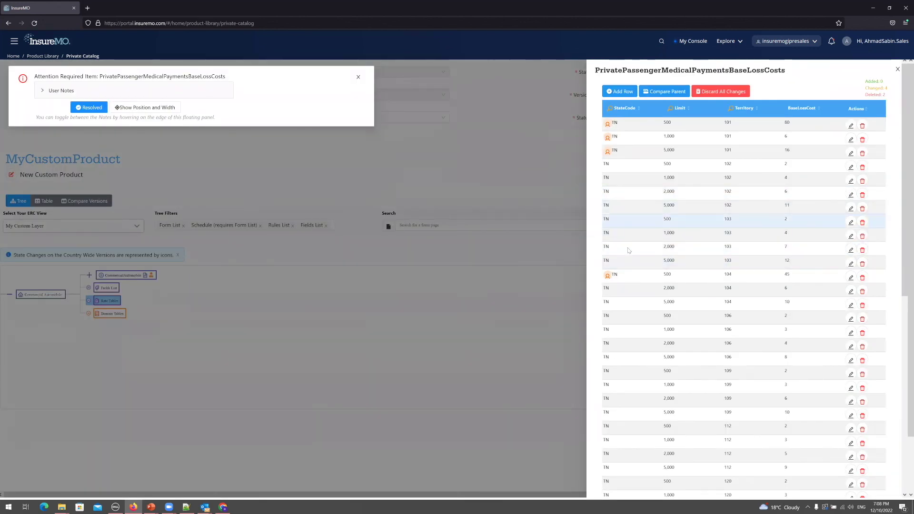
scroll(655, 288, down, 5)
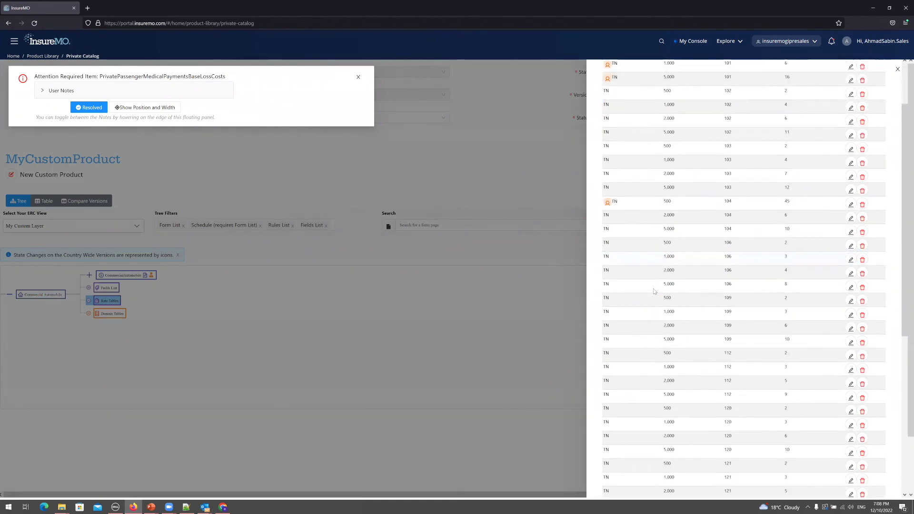
scroll(653, 291, up, 5)
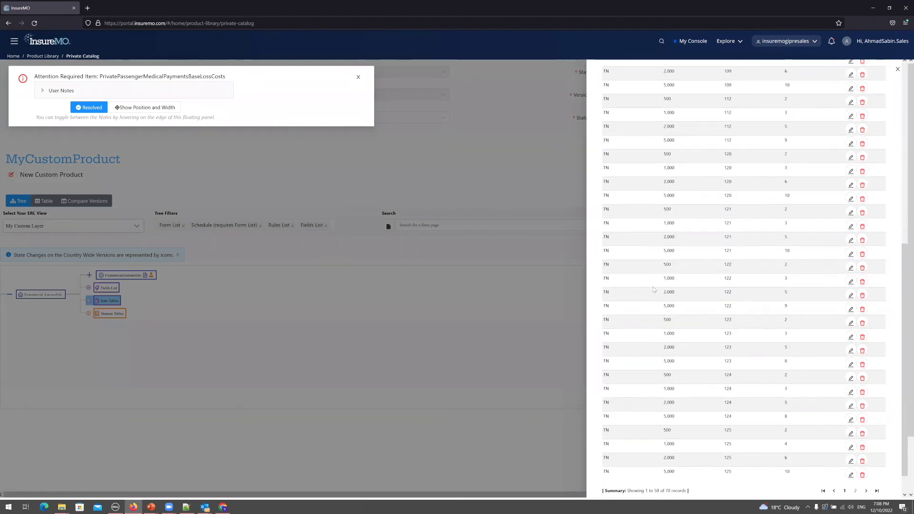
scroll(825, 93, up, 1)
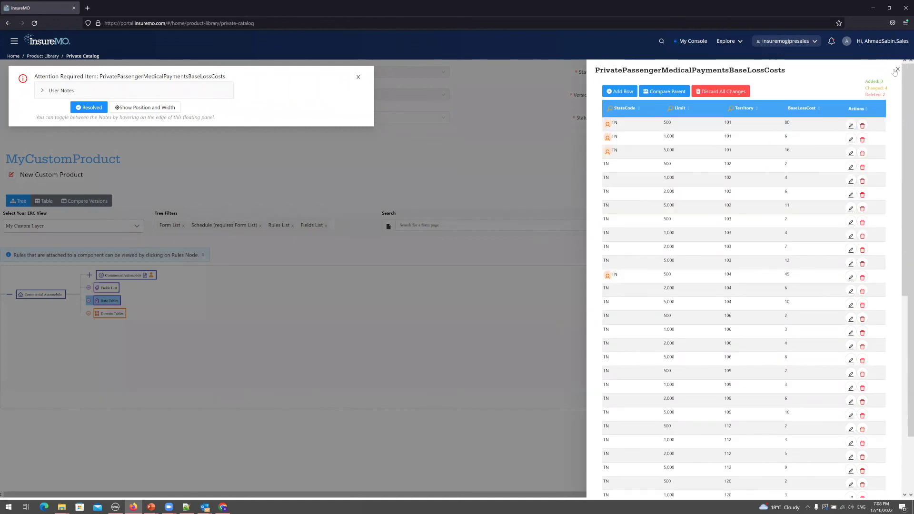
click(358, 78)
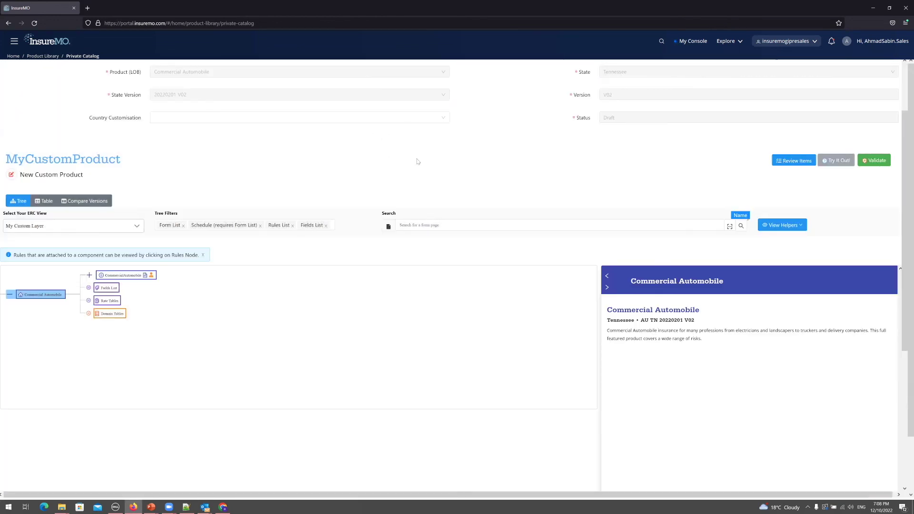